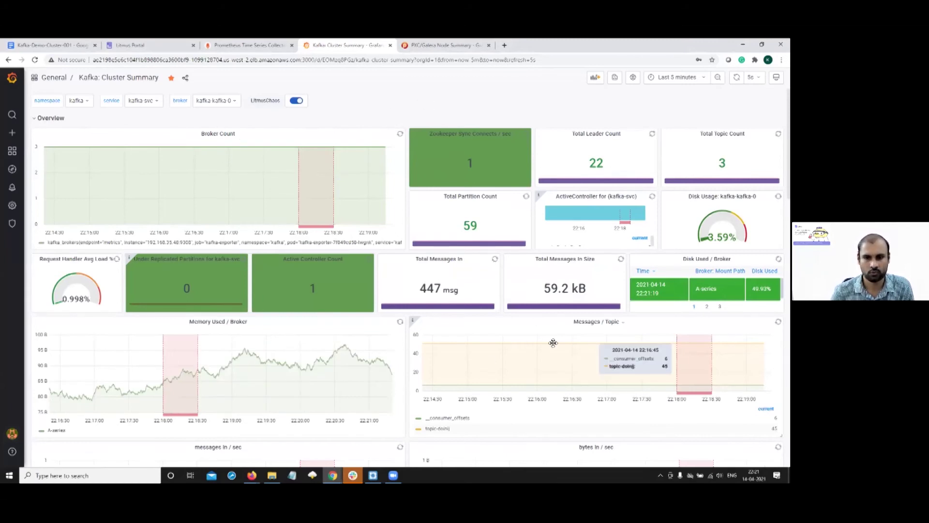
- Review the broker, message and memory panels on the Kafka: Cluster Summary dashboard
{"action": "scroll", "coordinate": [279, 373], "scroll_direction": "down", "scroll_amount": 1}
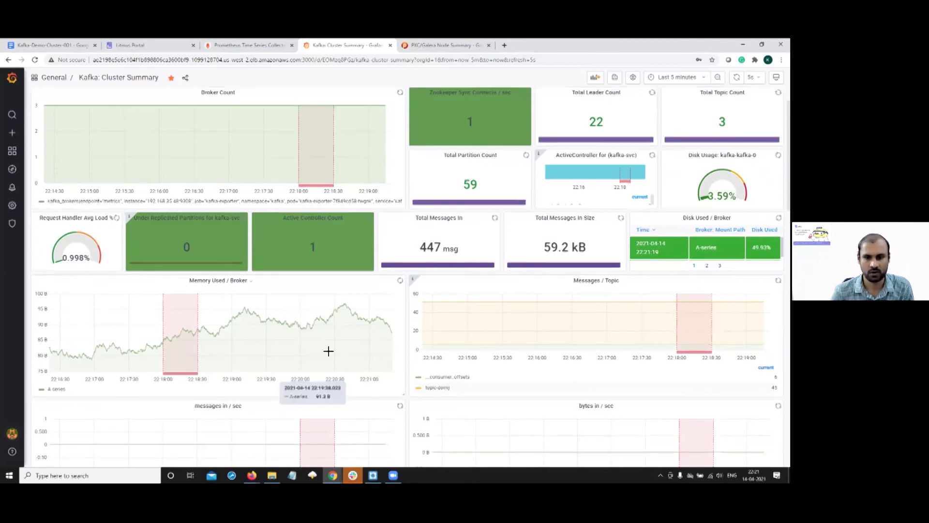
{"action": "scroll", "coordinate": [234, 259], "scroll_direction": "down", "scroll_amount": 3}
{"action": "scroll", "coordinate": [215, 307], "scroll_direction": "down", "scroll_amount": 6}
{"action": "scroll", "coordinate": [230, 117], "scroll_direction": "up", "scroll_amount": 6}
{"action": "scroll", "coordinate": [376, 210], "scroll_direction": "up", "scroll_amount": 4}
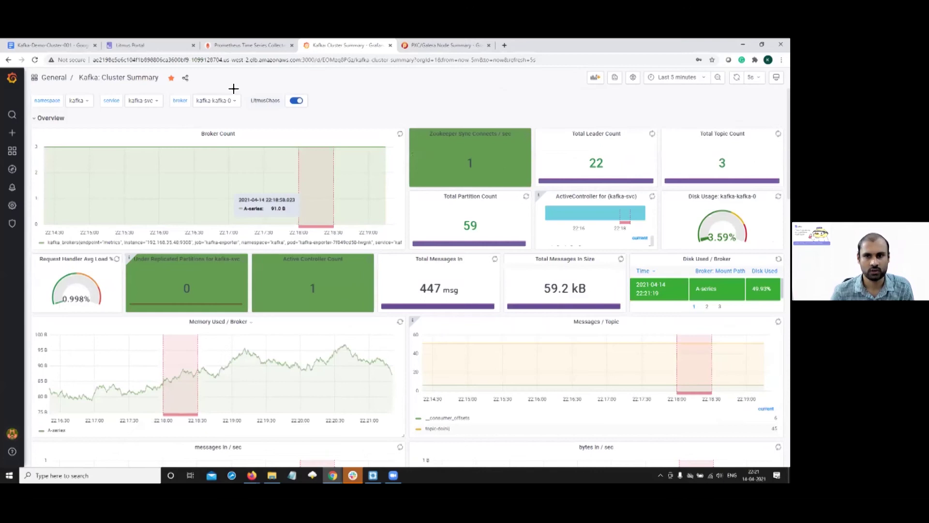
- Switch to the Litmus Portal, start scheduling a new workflow on the target cluster and choose to create your own workflow
{"action": "left_click", "coordinate": [133, 48]}
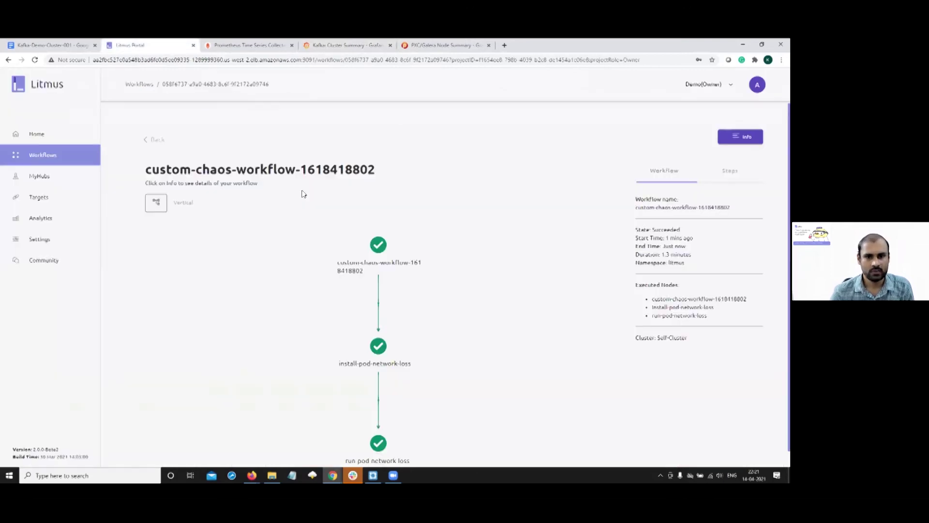
{"action": "left_click", "coordinate": [28, 156]}
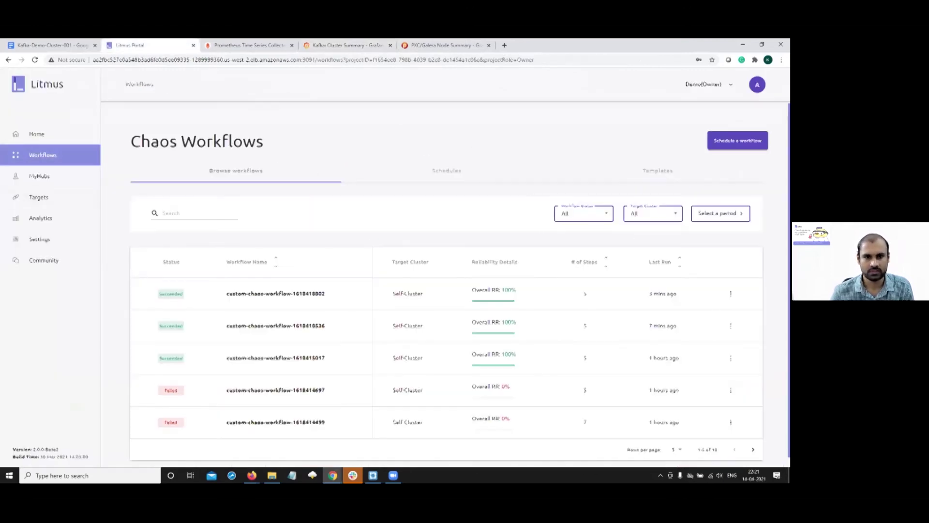
{"action": "left_click", "coordinate": [716, 143]}
{"action": "left_click", "coordinate": [305, 319]}
{"action": "left_click", "coordinate": [301, 319]}
{"action": "left_click", "coordinate": [290, 352]}
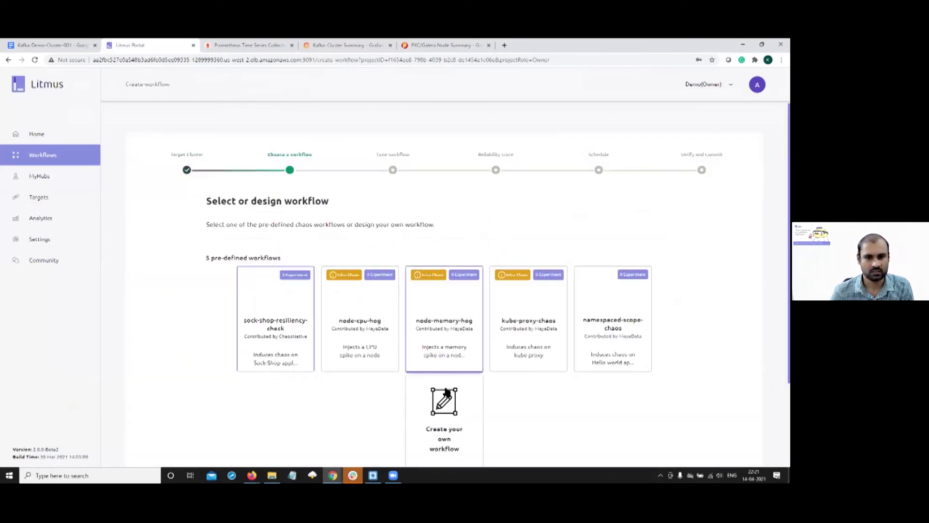
{"action": "left_click", "coordinate": [444, 408]}
- Construct the workflow by uploading the cncf-meetup YAML file from the scb folder, and continue to tuning the workflow
{"action": "scroll", "coordinate": [342, 317], "scroll_direction": "down", "scroll_amount": 3}
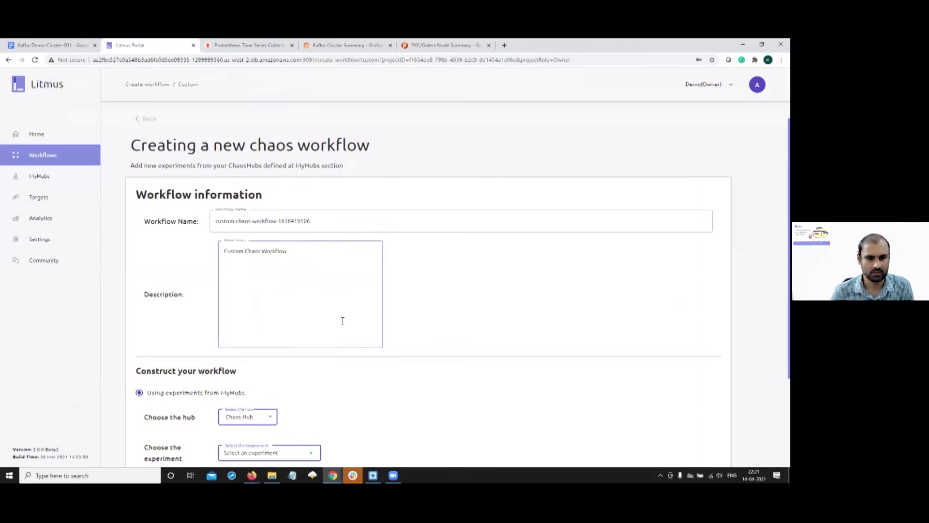
{"action": "left_click", "coordinate": [155, 389]}
{"action": "left_click", "coordinate": [329, 371]}
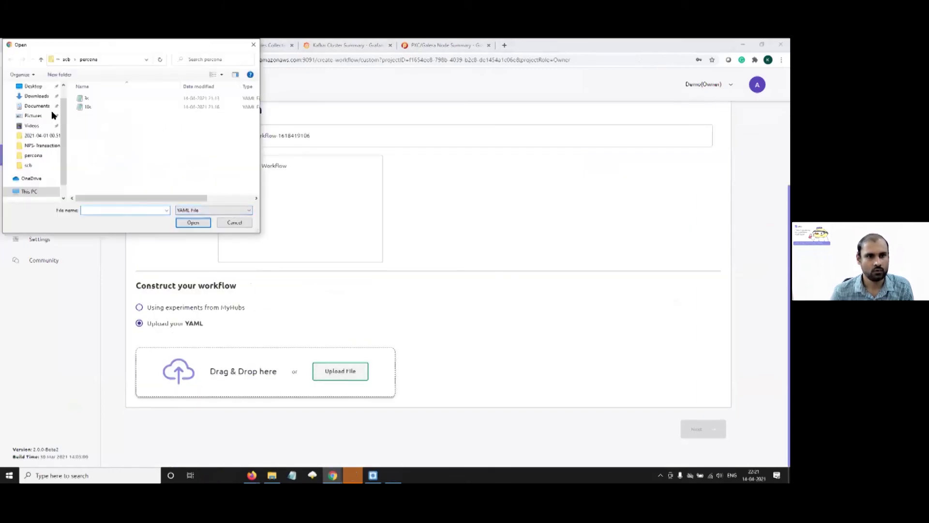
{"action": "left_click", "coordinate": [66, 59]}
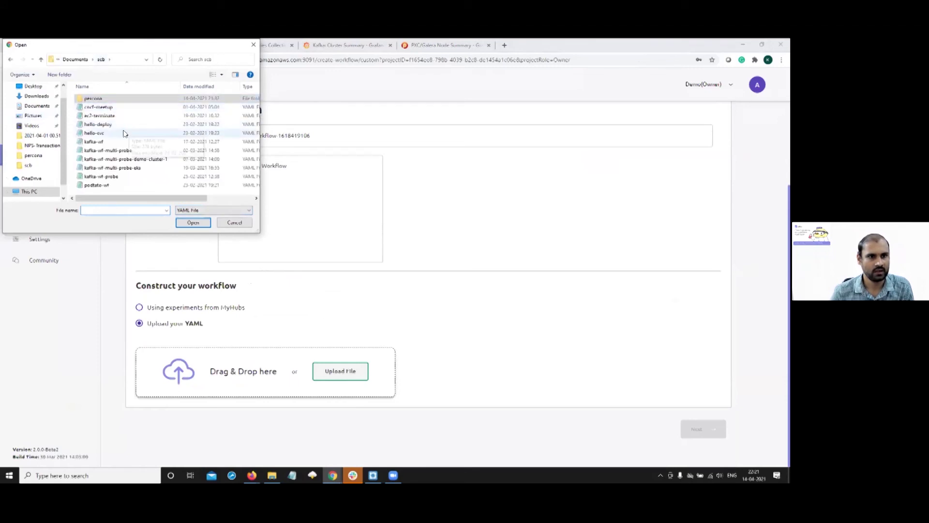
{"action": "left_click", "coordinate": [99, 106]}
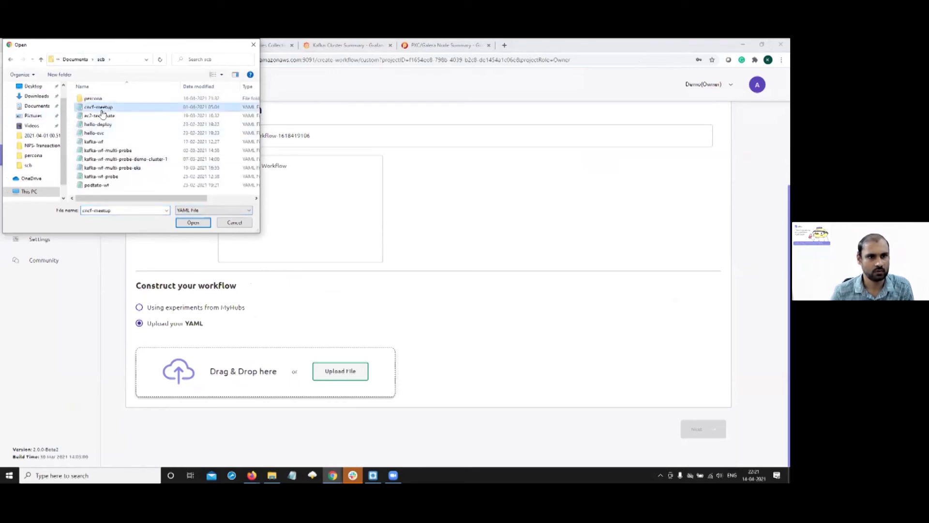
{"action": "double_click", "coordinate": [101, 108]}
{"action": "left_click", "coordinate": [700, 432]}
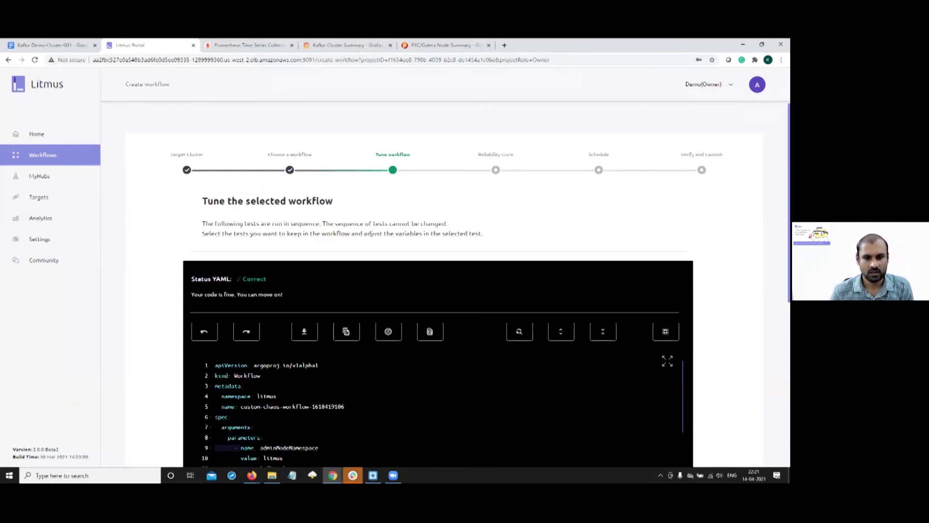
- Examine the ChaosEngine's appinfo block and the kafka-broker-pod-failure experiment name in the workflow YAML
{"action": "scroll", "coordinate": [469, 271], "scroll_direction": "down", "scroll_amount": 15}
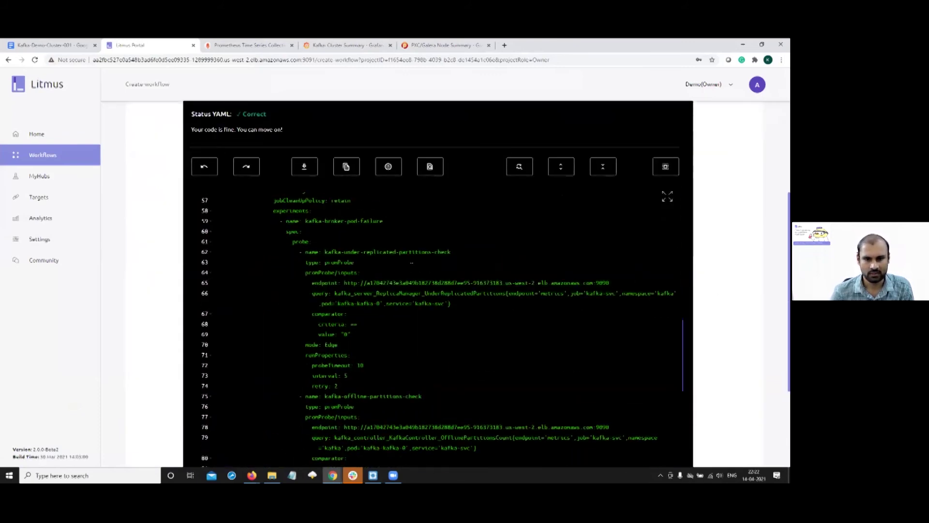
{"action": "scroll", "coordinate": [410, 306], "scroll_direction": "up", "scroll_amount": 3}
{"action": "left_click_drag", "start_coordinate": [279, 315], "coordinate": [364, 334]}
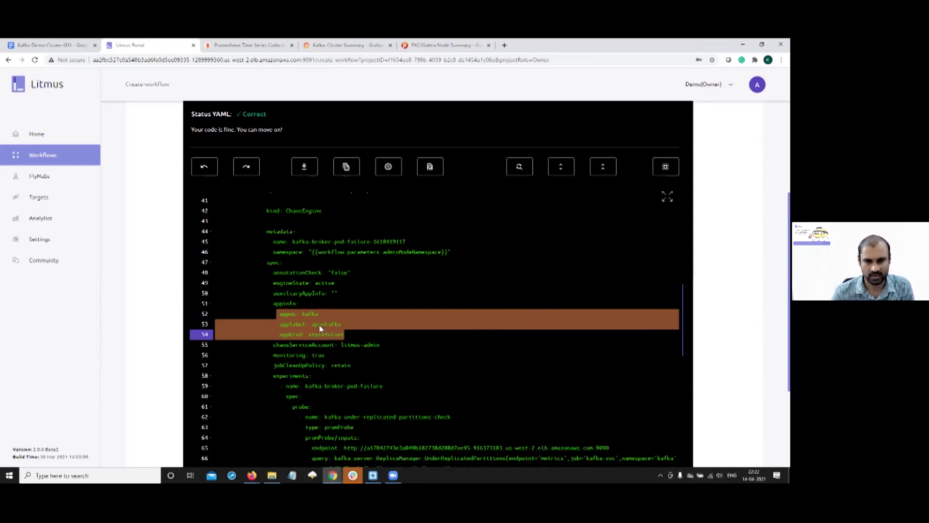
{"action": "scroll", "coordinate": [341, 321], "scroll_direction": "down", "scroll_amount": 3}
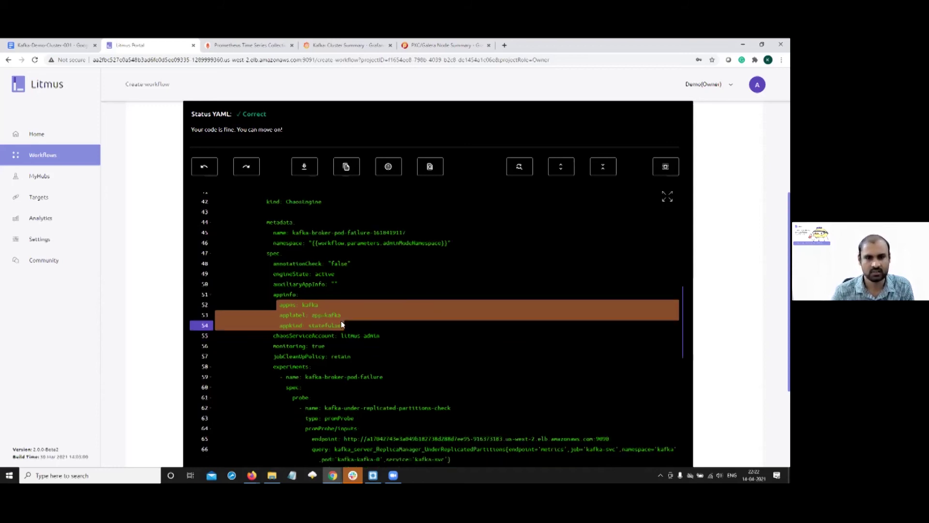
{"action": "scroll", "coordinate": [341, 202], "scroll_direction": "down", "scroll_amount": 1}
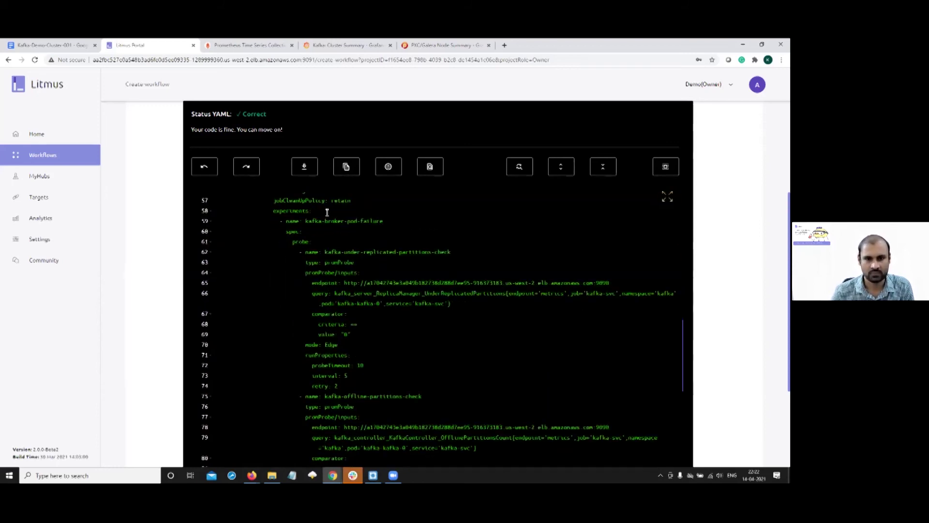
{"action": "double_click", "coordinate": [339, 219]}
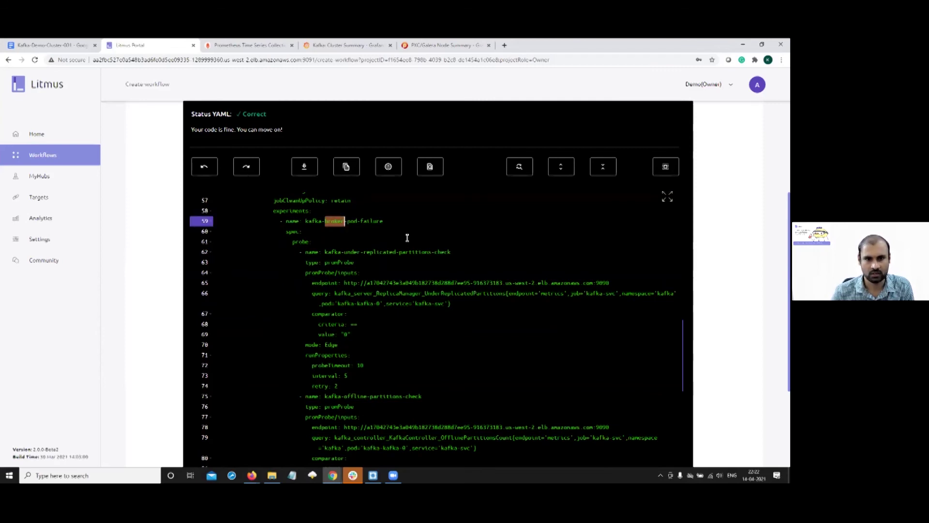
- Examine the experiment's Kafka and Zookeeper environment variables in the YAML, highlighting the KAFKA_CONSUMER_TIMEOUT value
{"action": "scroll", "coordinate": [372, 270], "scroll_direction": "down", "scroll_amount": 13}
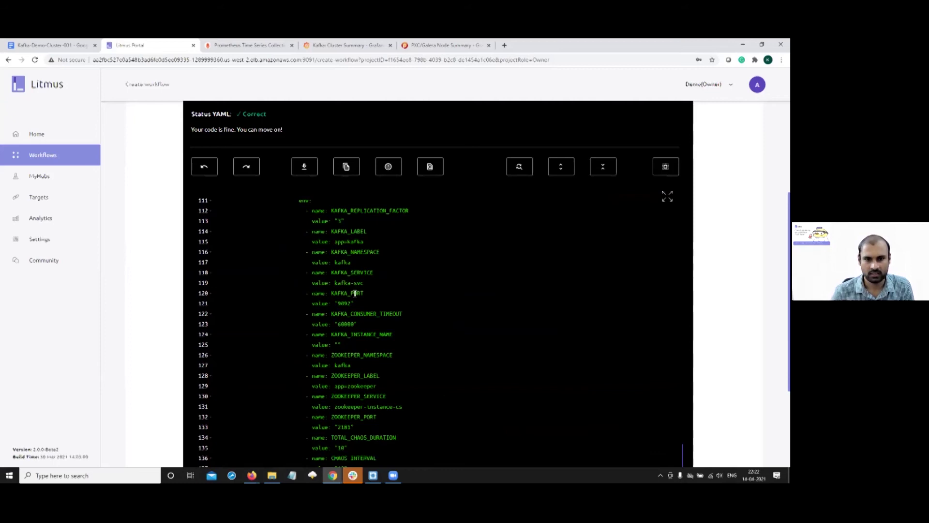
{"action": "scroll", "coordinate": [360, 389], "scroll_direction": "down", "scroll_amount": 1}
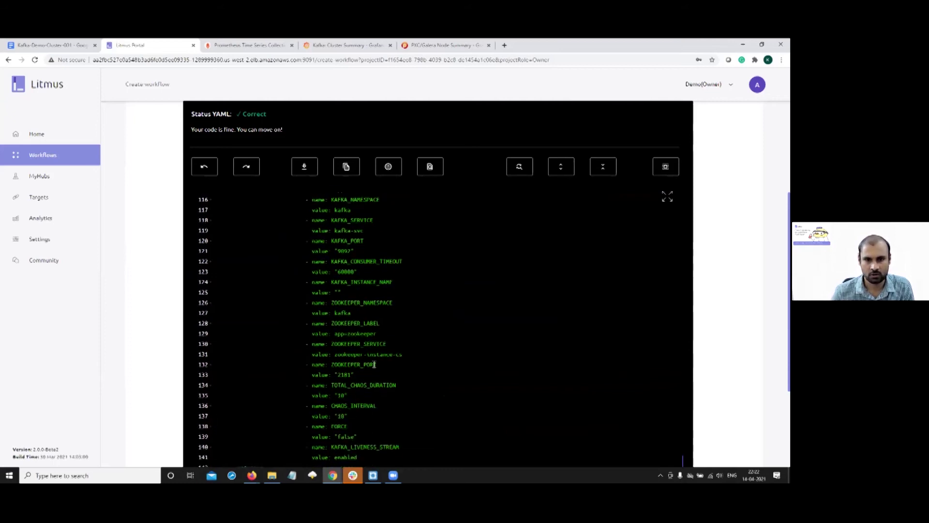
{"action": "scroll", "coordinate": [376, 353], "scroll_direction": "down", "scroll_amount": 1}
{"action": "scroll", "coordinate": [375, 351], "scroll_direction": "up", "scroll_amount": 4}
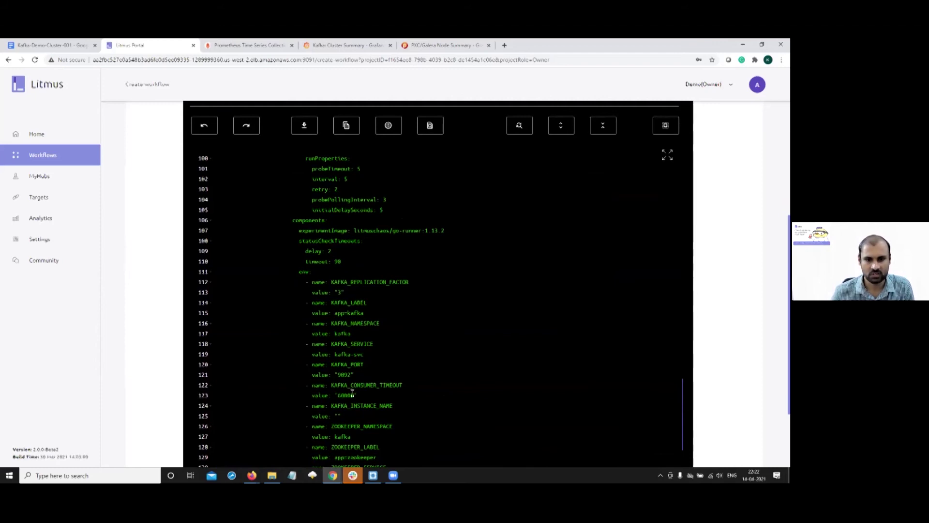
{"action": "double_click", "coordinate": [347, 394]}
- Examine the kafka-under-replicated-partitions-check probe's Prometheus query, comparator and run properties, highlighting its mode
{"action": "scroll", "coordinate": [421, 349], "scroll_direction": "up", "scroll_amount": 3}
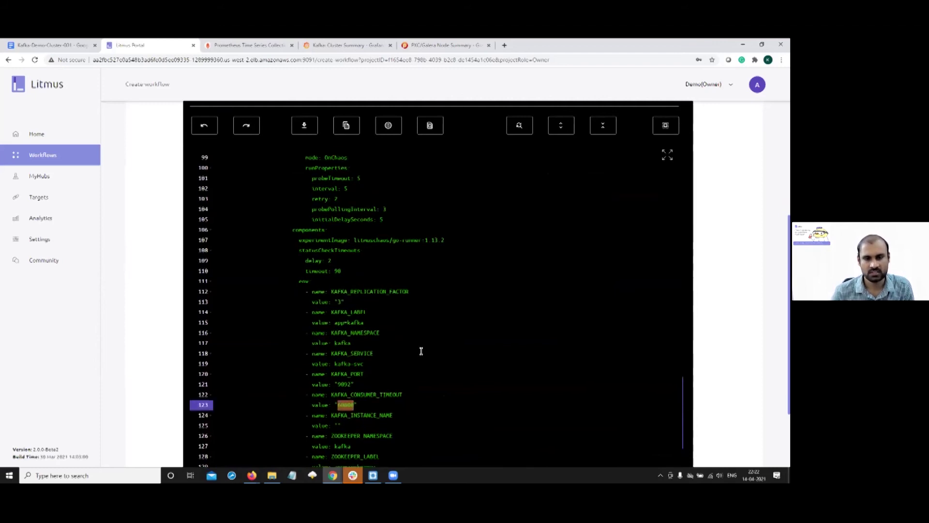
{"action": "scroll", "coordinate": [383, 377], "scroll_direction": "up", "scroll_amount": 2}
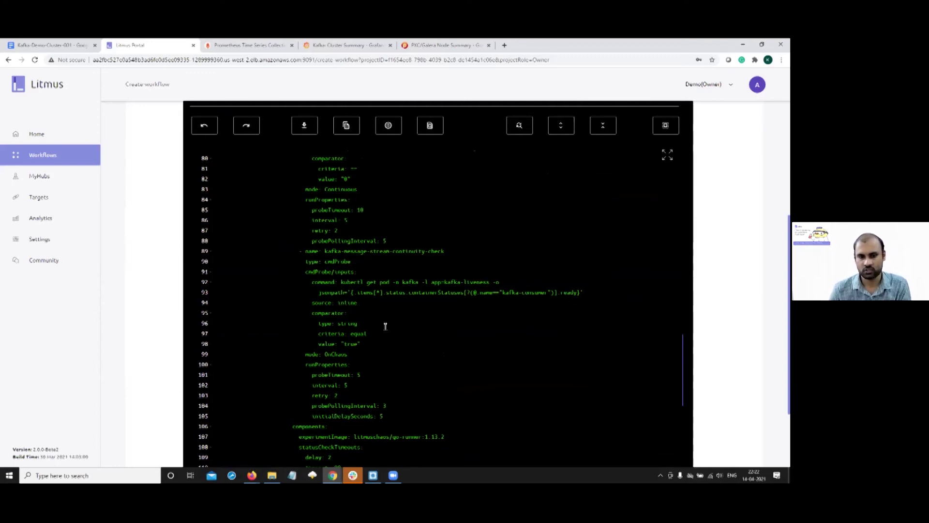
{"action": "scroll", "coordinate": [382, 323], "scroll_direction": "up", "scroll_amount": 5}
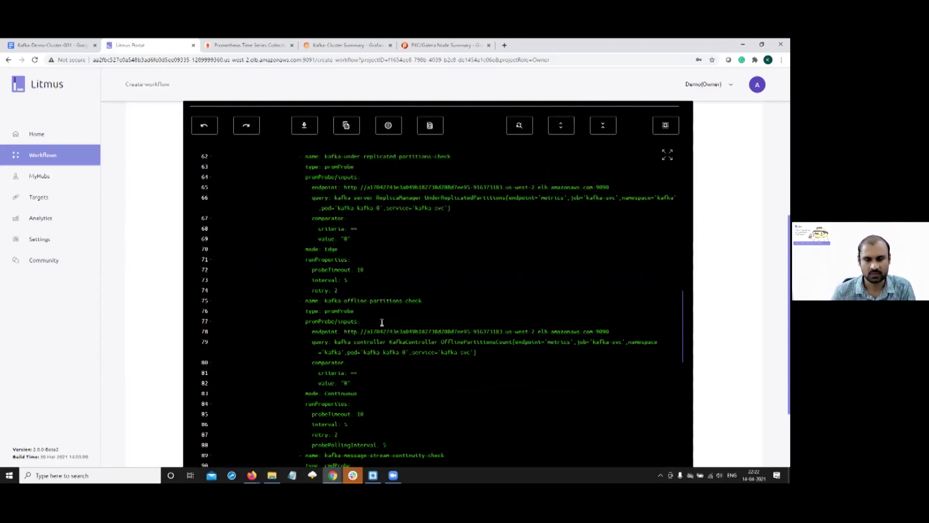
{"action": "scroll", "coordinate": [380, 309], "scroll_direction": "up", "scroll_amount": 2}
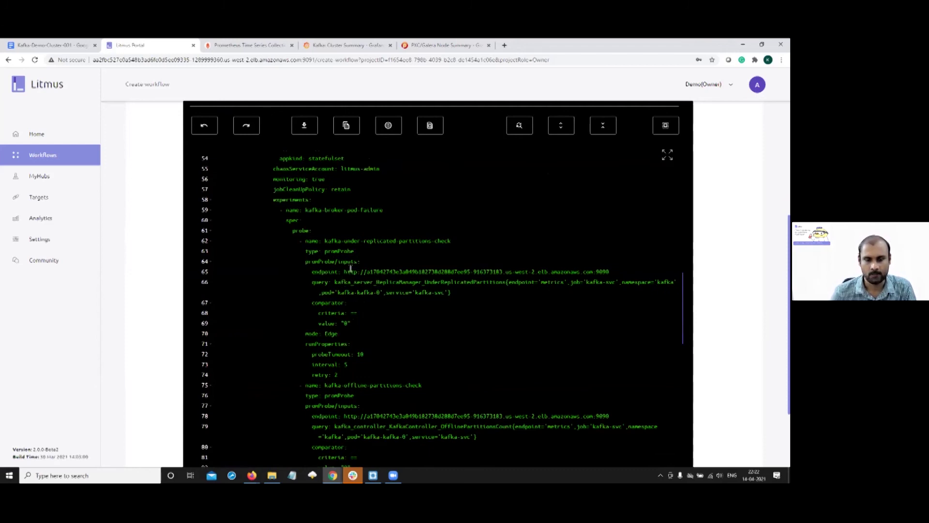
{"action": "scroll", "coordinate": [342, 255], "scroll_direction": "down", "scroll_amount": 1}
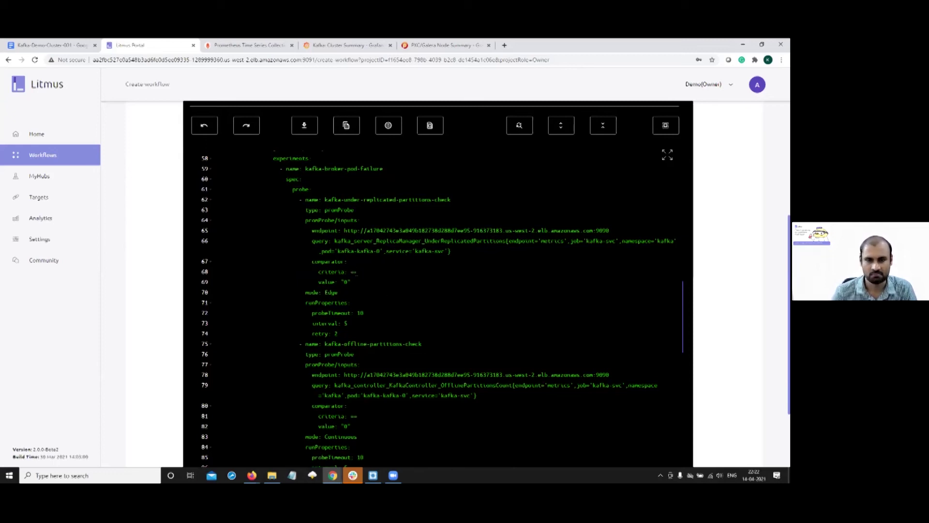
{"action": "double_click", "coordinate": [331, 291]}
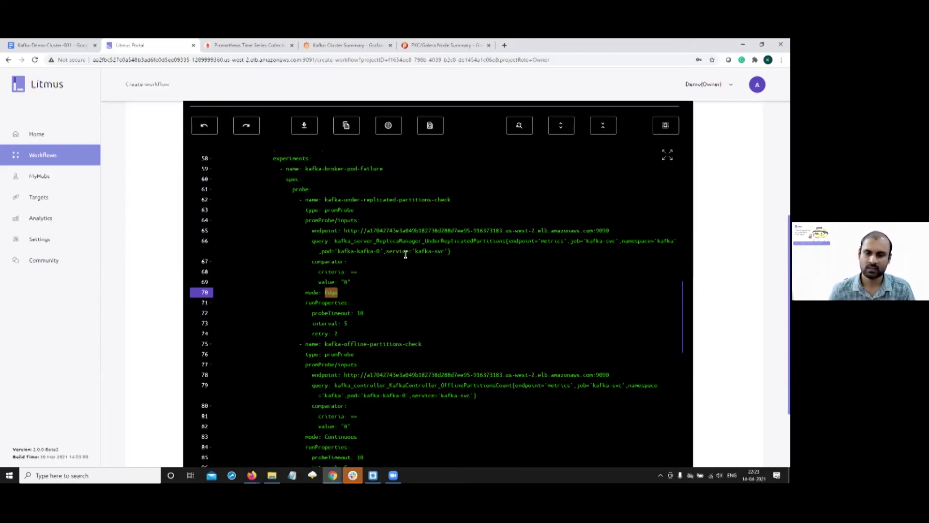
{"action": "scroll", "coordinate": [405, 254], "scroll_direction": "down", "scroll_amount": 2}
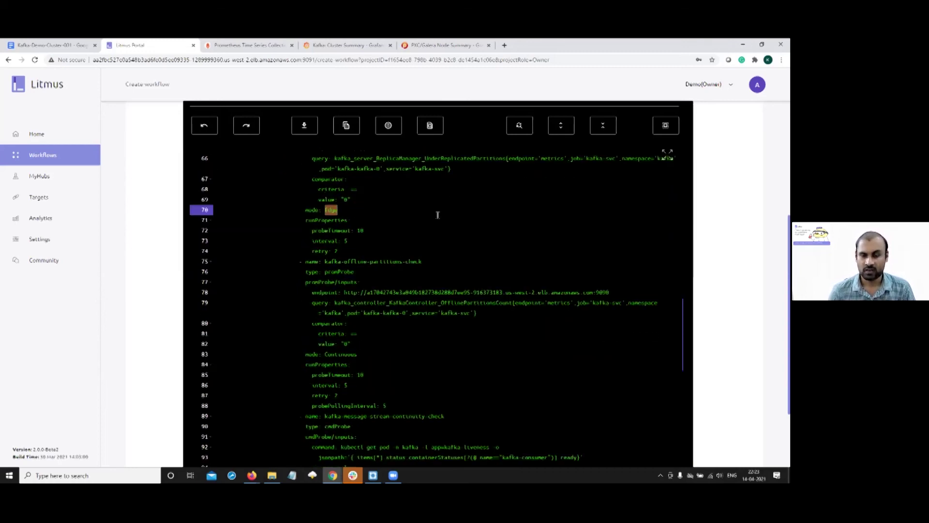
{"action": "scroll", "coordinate": [445, 212], "scroll_direction": "up", "scroll_amount": 1}
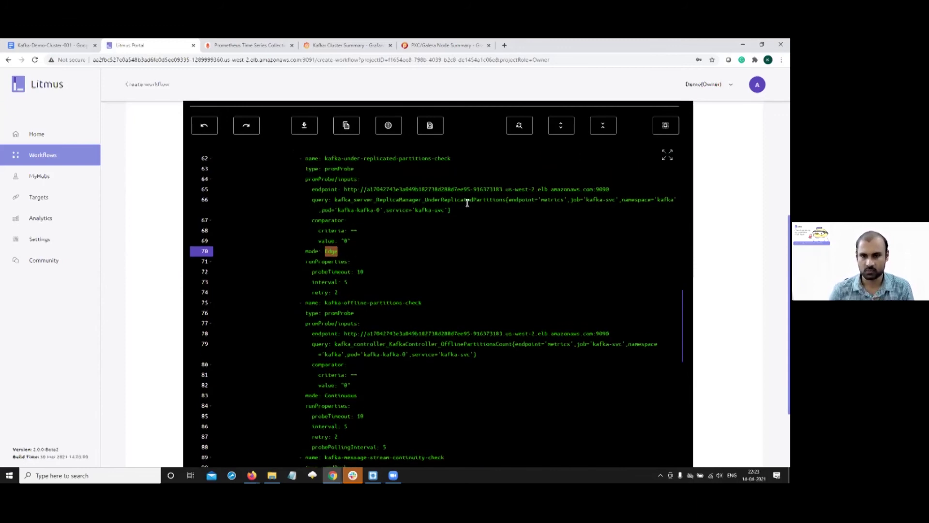
- Examine the kafka-offline-partitions-check probe, highlighting its query metric and its mode
{"action": "scroll", "coordinate": [412, 199], "scroll_direction": "down", "scroll_amount": 2}
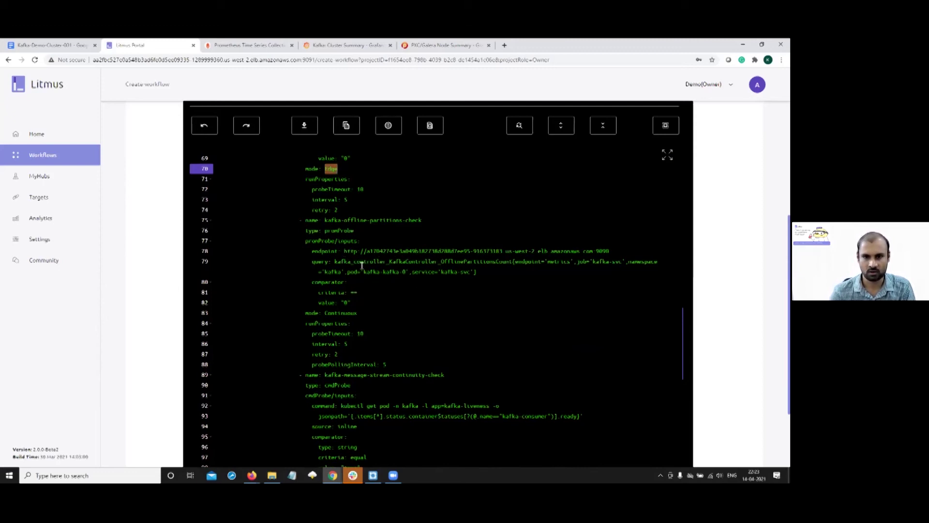
{"action": "double_click", "coordinate": [501, 261]}
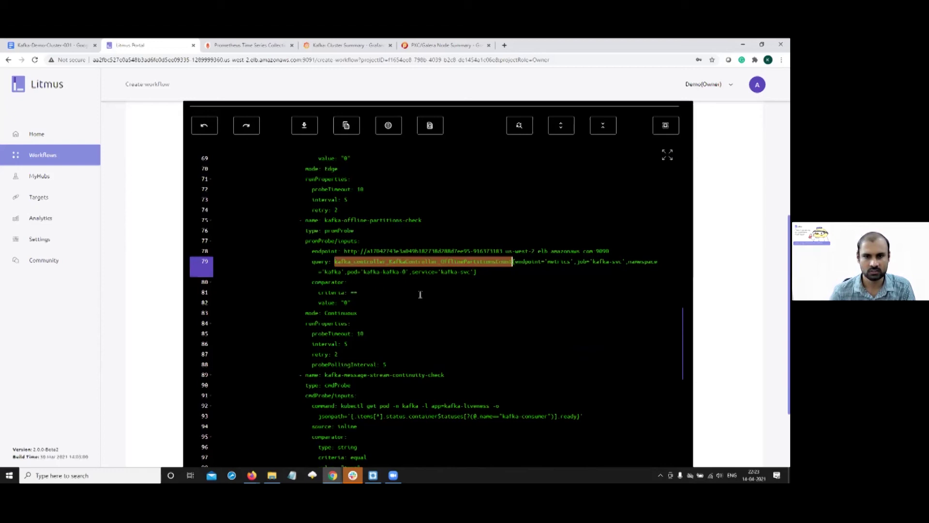
{"action": "double_click", "coordinate": [376, 313]}
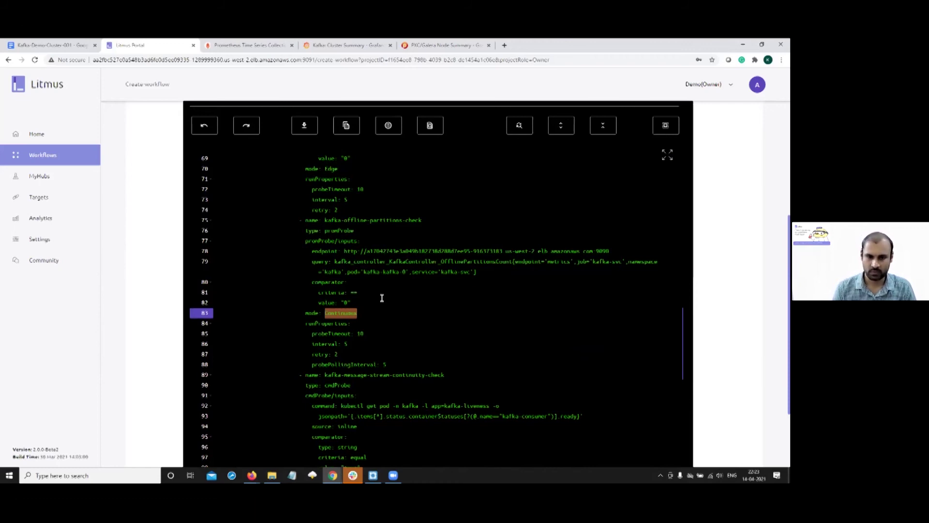
- Examine the kafka-message-stream-continuity-check probe, highlighting its mode, and review the remaining YAML down to its end
{"action": "scroll", "coordinate": [390, 290], "scroll_direction": "down", "scroll_amount": 2}
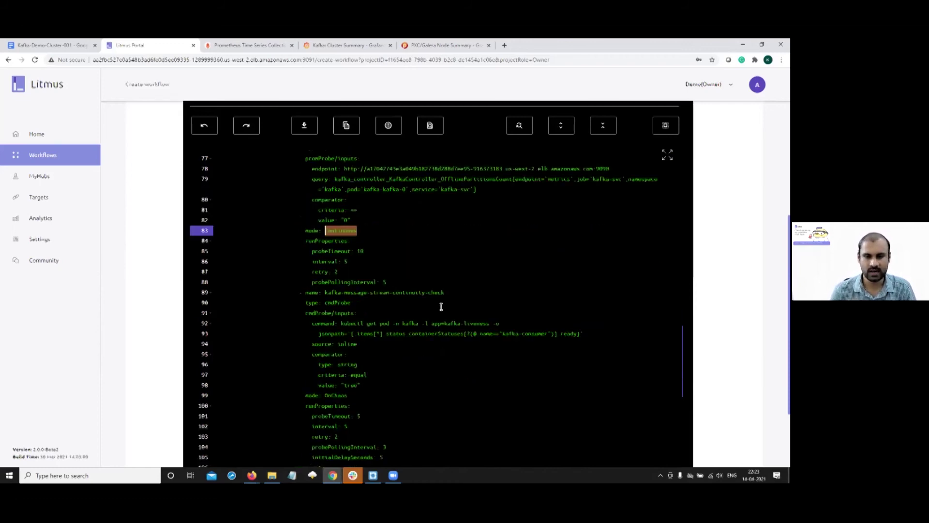
{"action": "scroll", "coordinate": [384, 269], "scroll_direction": "down", "scroll_amount": 2}
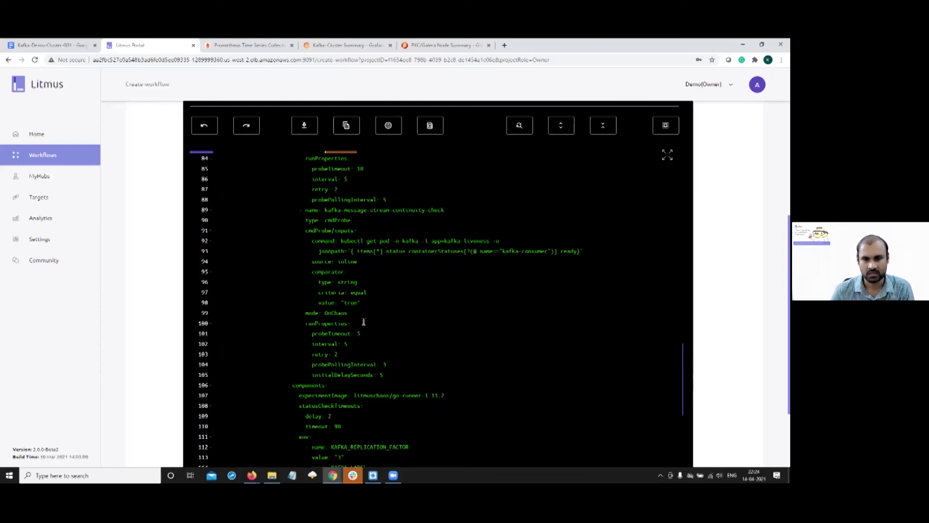
{"action": "double_click", "coordinate": [335, 313]}
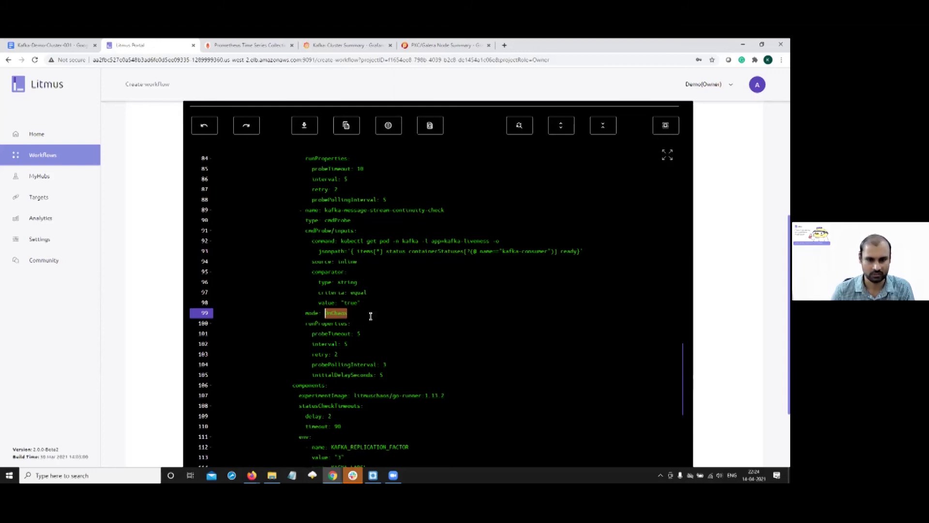
{"action": "scroll", "coordinate": [372, 312], "scroll_direction": "up", "scroll_amount": 5}
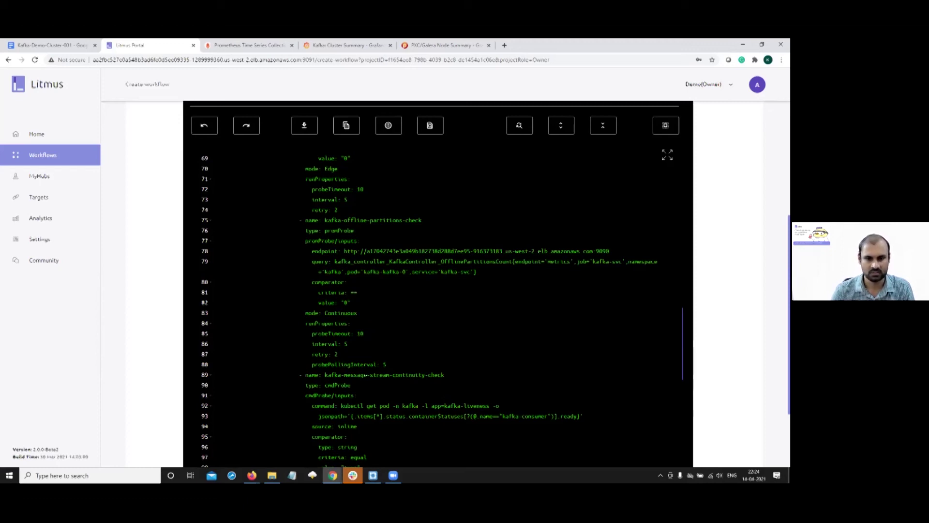
{"action": "scroll", "coordinate": [389, 363], "scroll_direction": "down", "scroll_amount": 12}
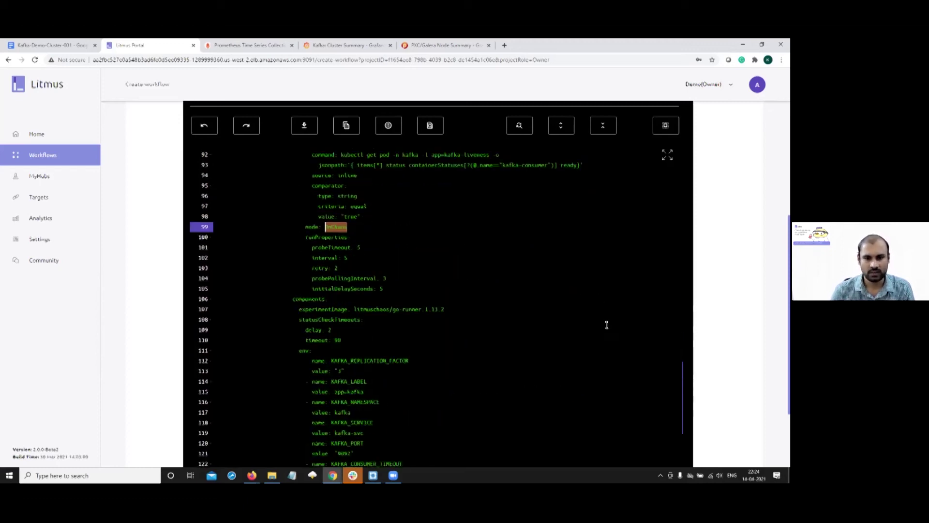
{"action": "scroll", "coordinate": [729, 303], "scroll_direction": "down", "scroll_amount": 4}
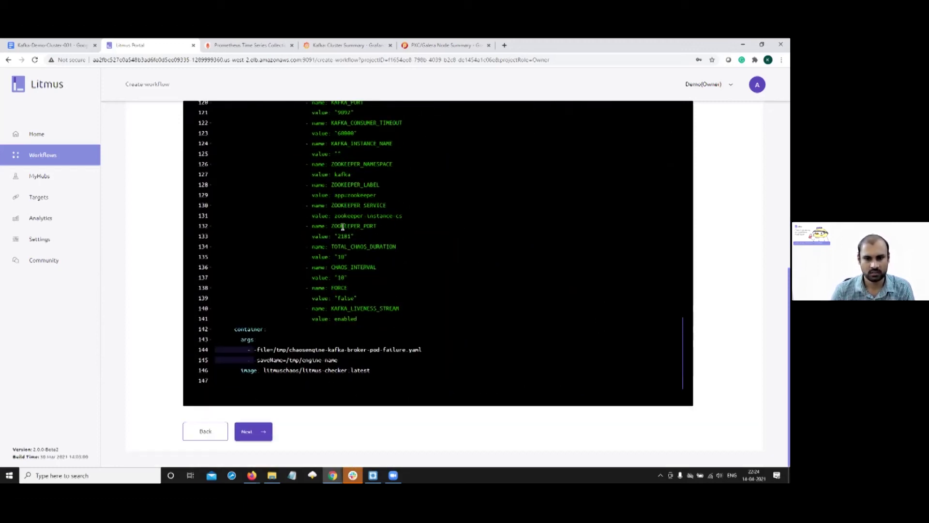
- Accept the tuned YAML and the reliability weights, keep the Schedule now option, and finish creating the custom chaos workflow
{"action": "left_click", "coordinate": [253, 431]}
{"action": "left_click", "coordinate": [254, 431]}
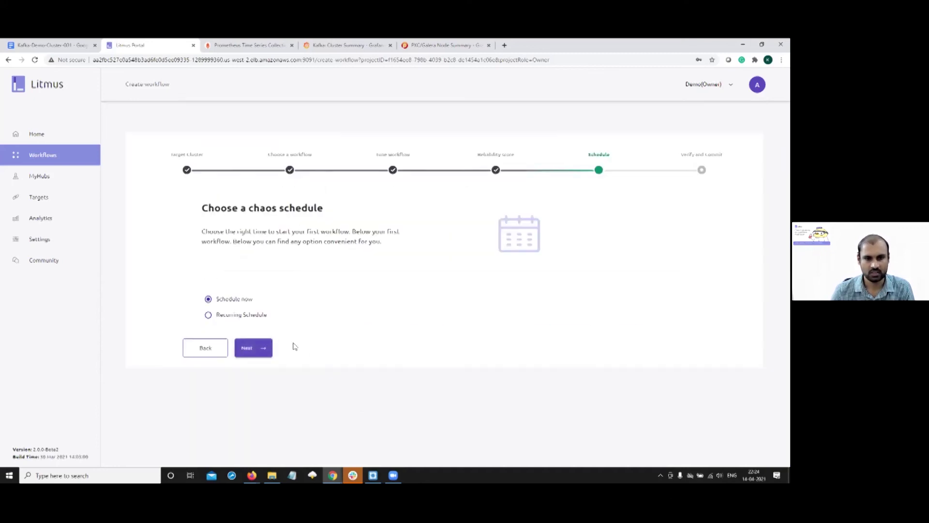
{"action": "left_click", "coordinate": [256, 355]}
{"action": "scroll", "coordinate": [512, 368], "scroll_direction": "down", "scroll_amount": 3}
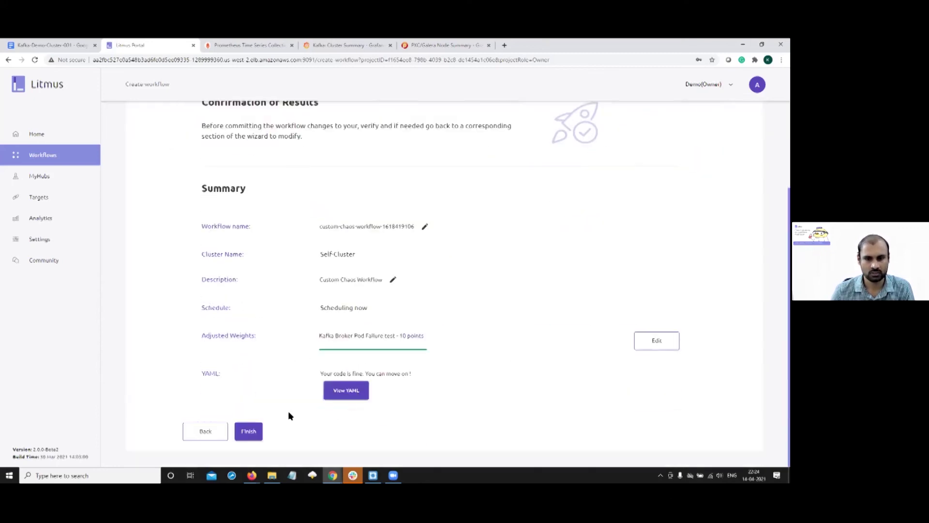
{"action": "left_click", "coordinate": [255, 433]}
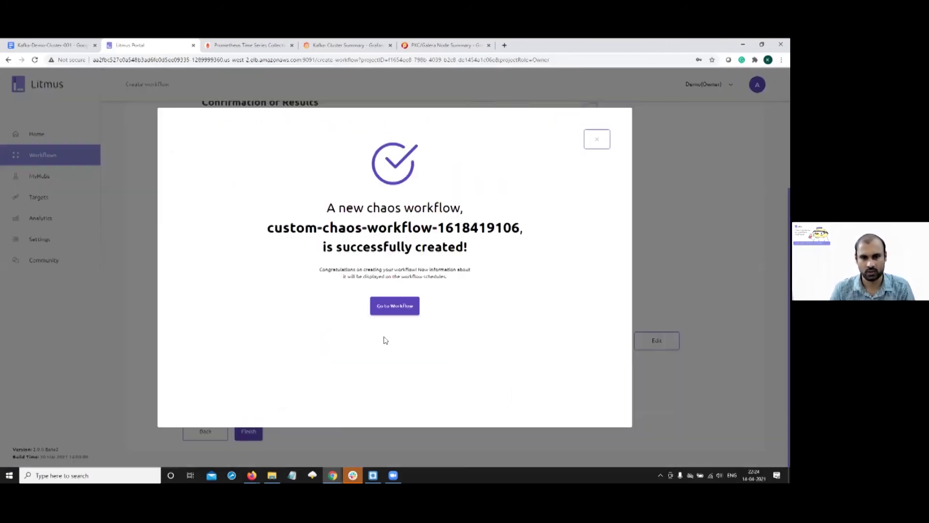
- Go to the workflows list and show the execution graph of the newly created workflow run
{"action": "left_click", "coordinate": [392, 305]}
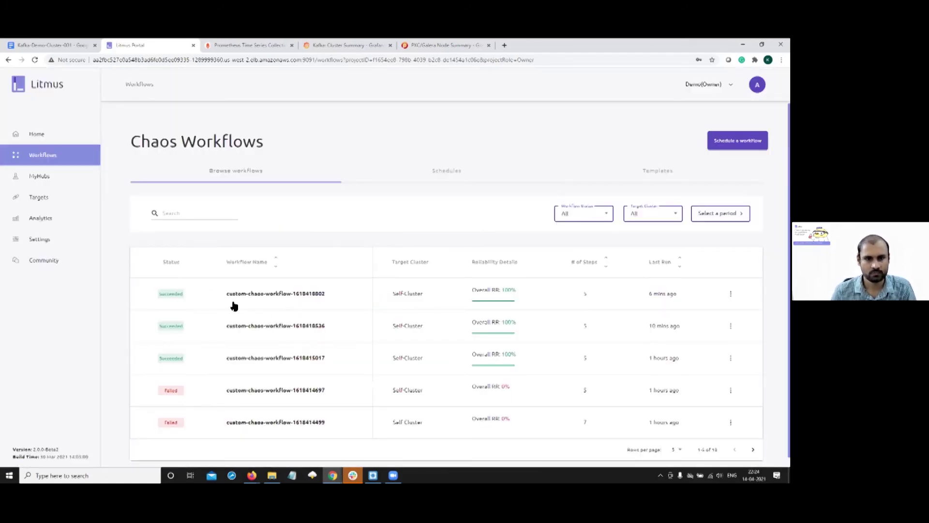
{"action": "left_click", "coordinate": [731, 294]}
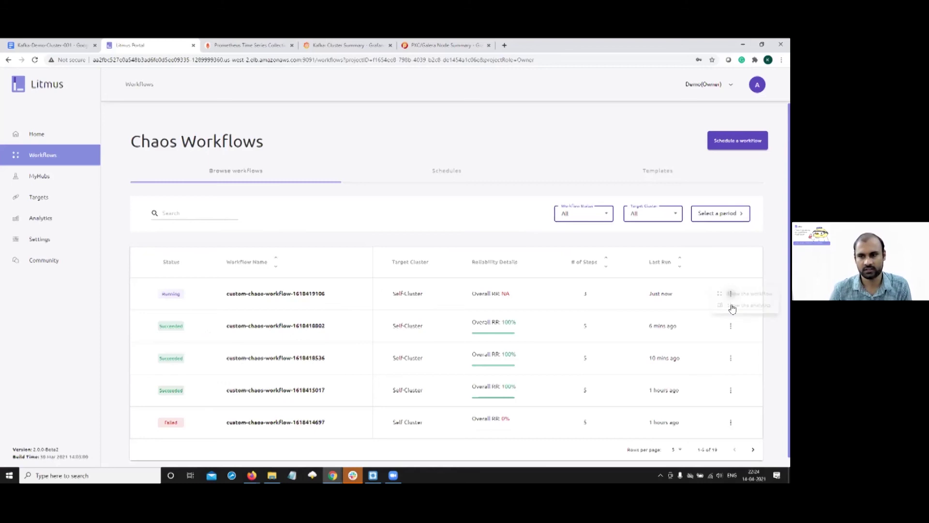
{"action": "left_click", "coordinate": [726, 296]}
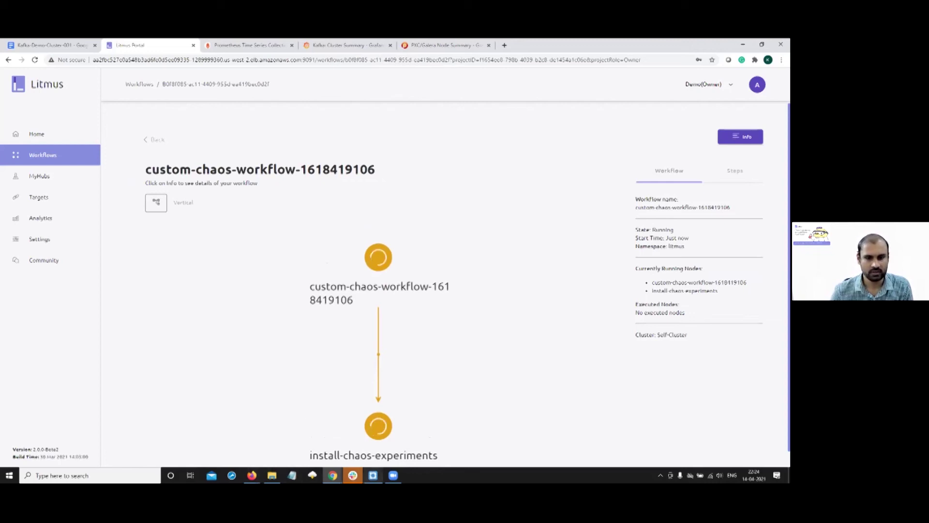
- Switch to Lens and filter the pods by namespace, removing default and adding kafka alongside litmus
{"action": "key", "text": "alt+Tab"}
{"action": "left_click", "coordinate": [656, 106]}
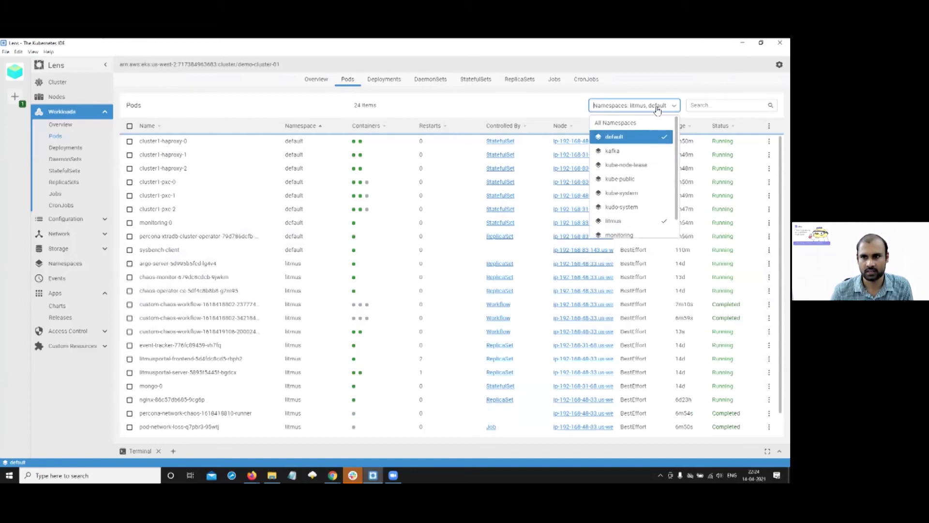
{"action": "left_click", "coordinate": [656, 135]}
{"action": "left_click", "coordinate": [653, 106]}
{"action": "left_click", "coordinate": [616, 151]}
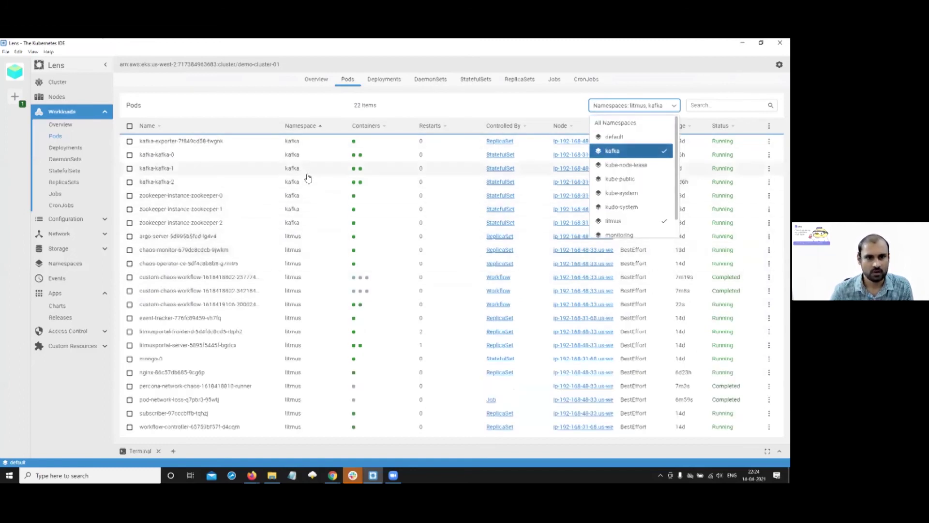
{"action": "left_click", "coordinate": [265, 109]}
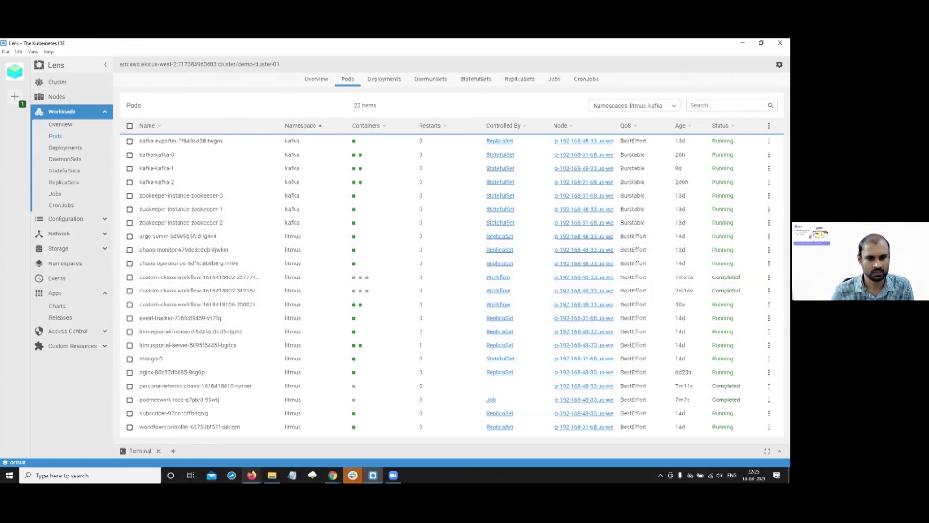
- Switch to the Firefox SSH terminal, clear it, run watch -n 1 kubectl get pods -n litmus, and highlight the kafka-broker-pod-failure runner pod
{"action": "mouse_move", "coordinate": [251, 475]}
{"action": "left_click", "coordinate": [341, 435]}
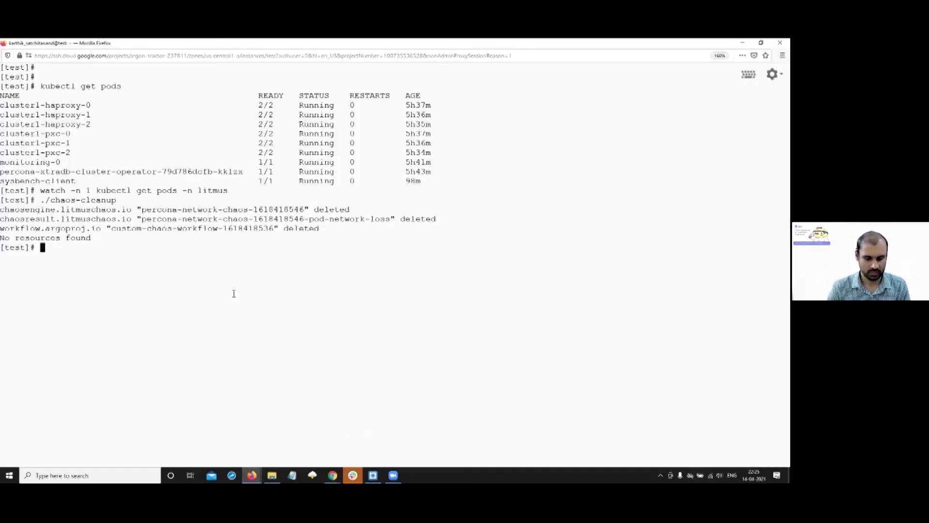
{"action": "type", "text": "clear"}
{"action": "key", "text": "Return"}
{"action": "key", "text": "Return"}
{"action": "key", "text": "Return"}
{"action": "key", "text": "Return"}
{"action": "key", "text": "Up"}
{"action": "key", "text": "Up"}
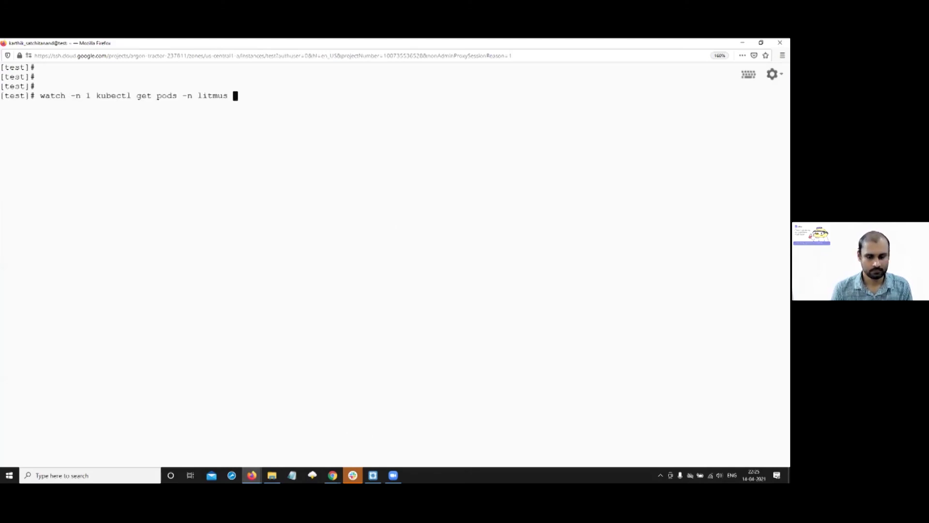
{"action": "key", "text": "Return"}
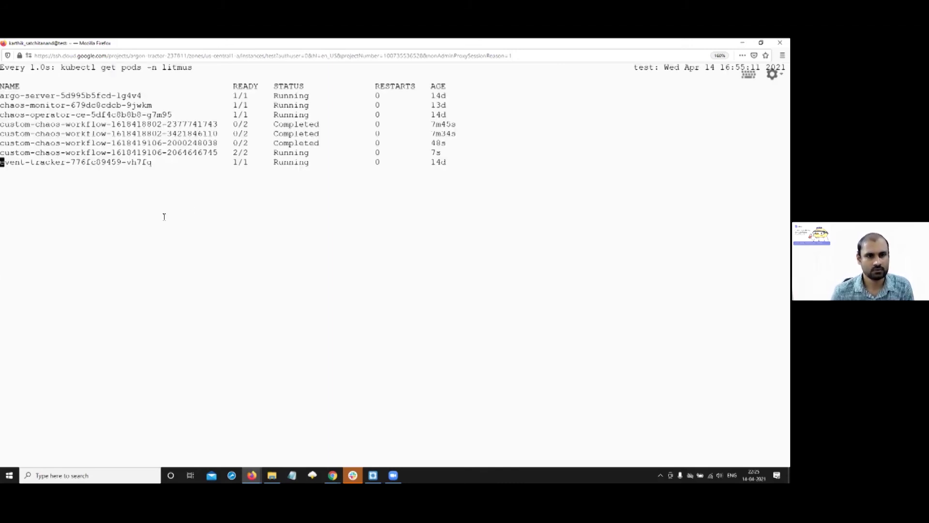
{"action": "triple_click", "coordinate": [82, 171]}
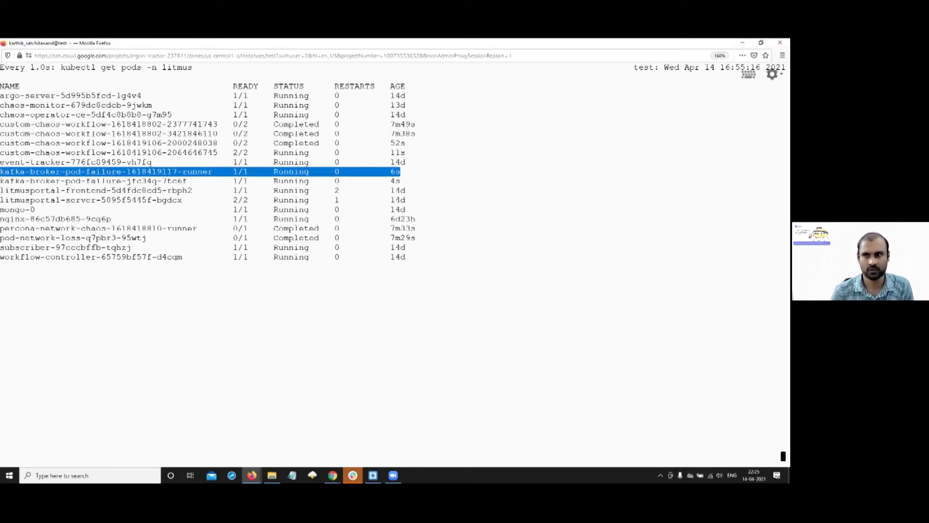
- Switch back to Lens and open the kafka-consumer container logs of the kafka-liveness pod
{"action": "key", "text": "alt+Tab"}
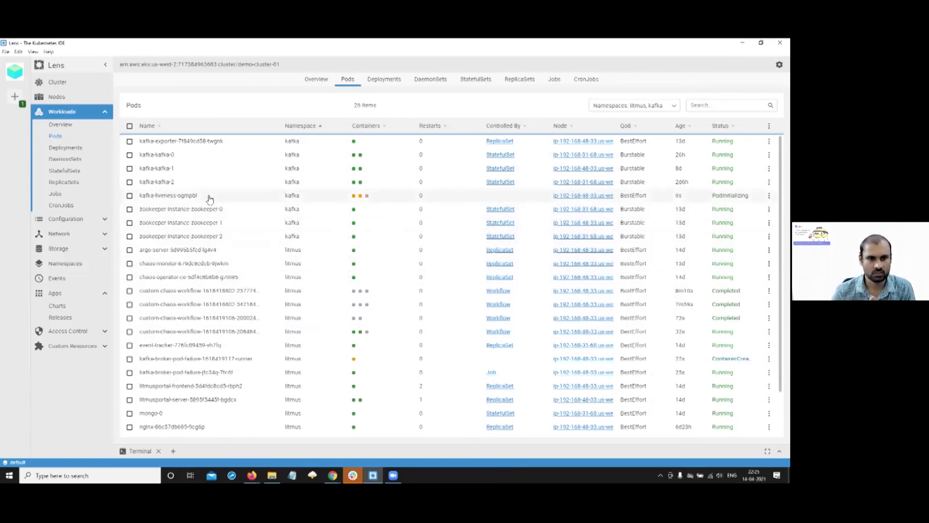
{"action": "left_click", "coordinate": [199, 196]}
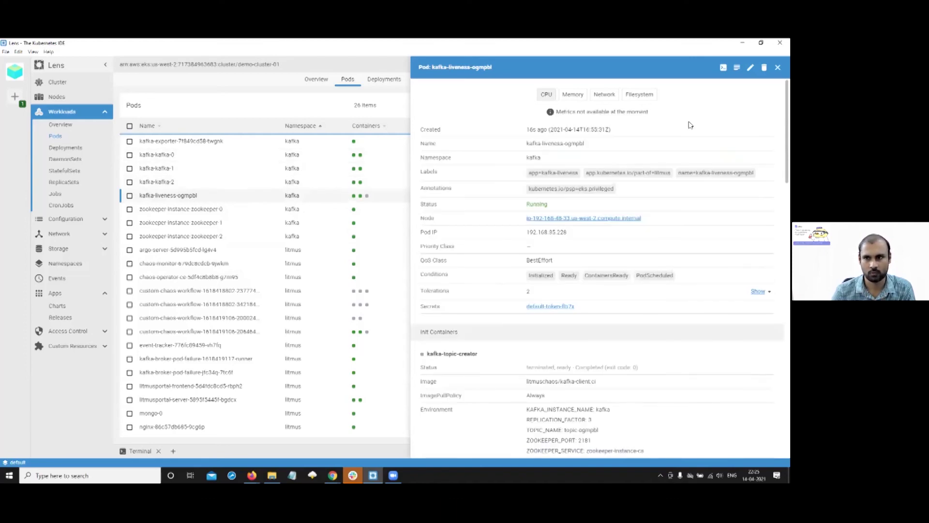
{"action": "left_click", "coordinate": [736, 67]}
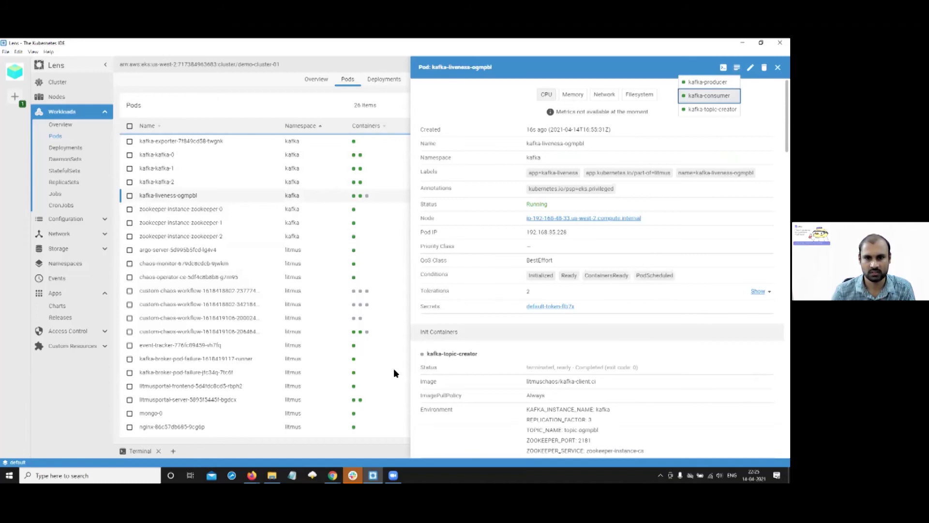
{"action": "key", "text": "Return"}
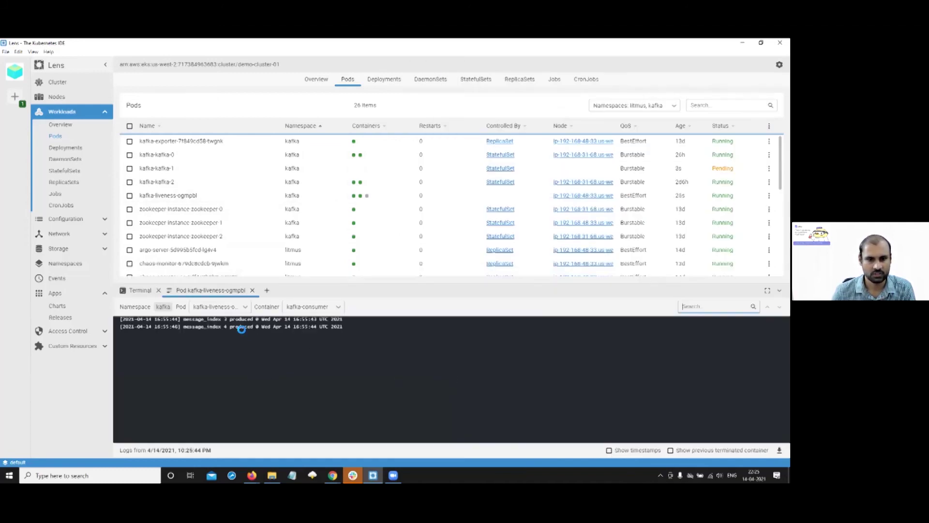
- Highlight the latest message in the kafka-consumer log, and open the details of the kafka-kafka-1 pod
{"action": "triple_click", "coordinate": [196, 328]}
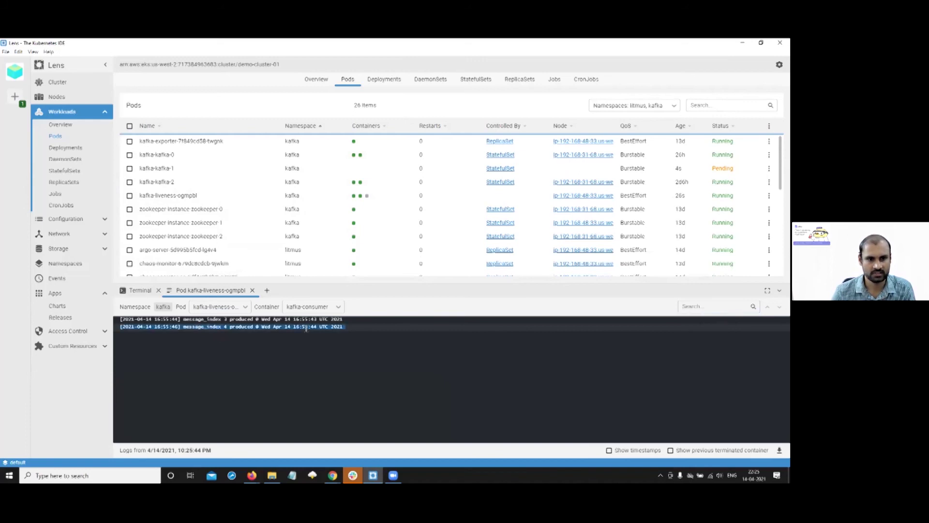
{"action": "left_click", "coordinate": [307, 344]}
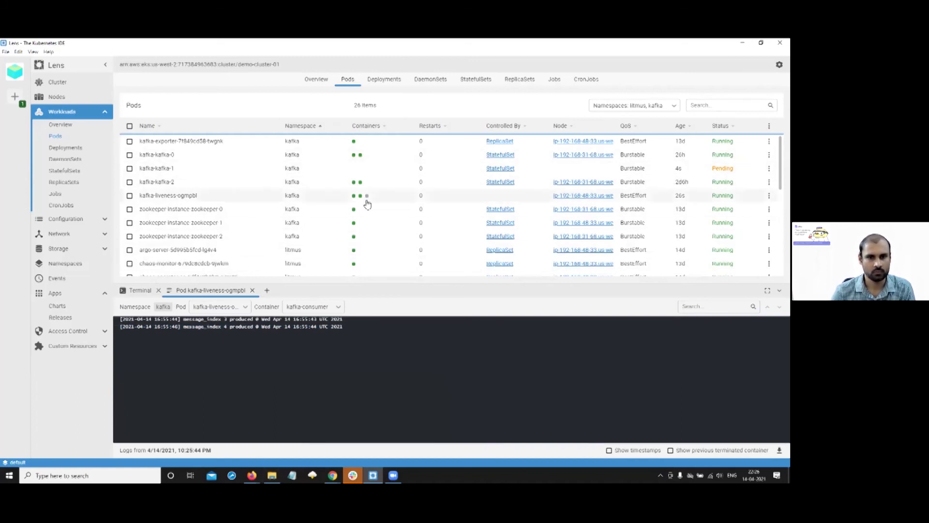
{"action": "left_click", "coordinate": [536, 169]}
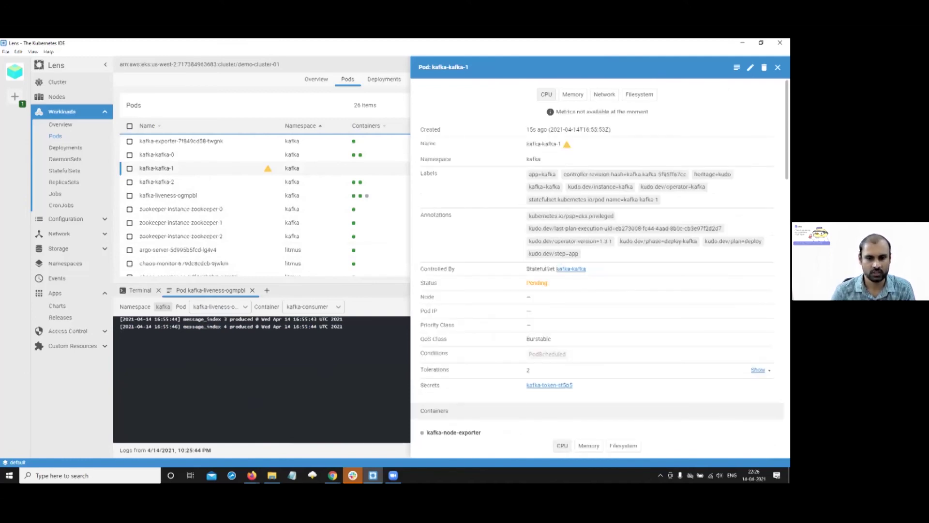
- Switch to Chrome and examine the Overview panels of Grafana's Kafka: Cluster Summary dashboard
{"action": "left_click", "coordinate": [332, 475]}
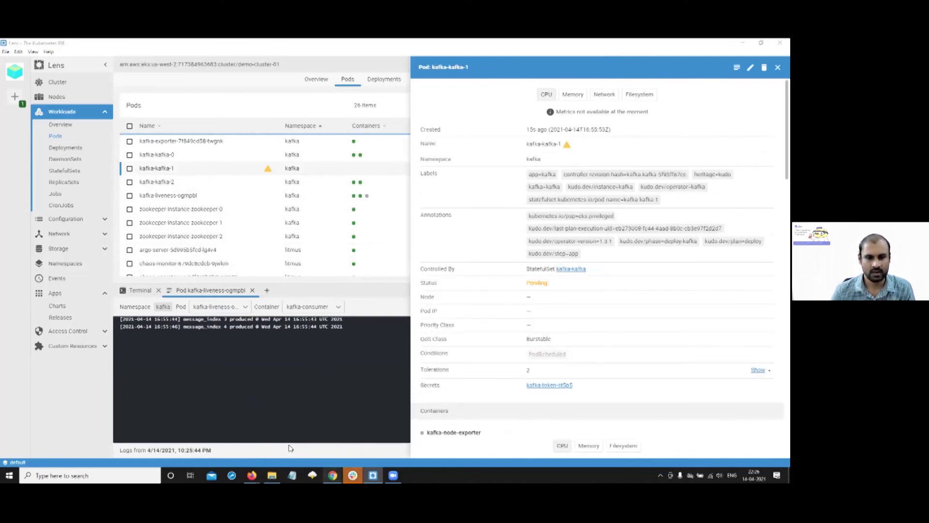
{"action": "left_click", "coordinate": [227, 440]}
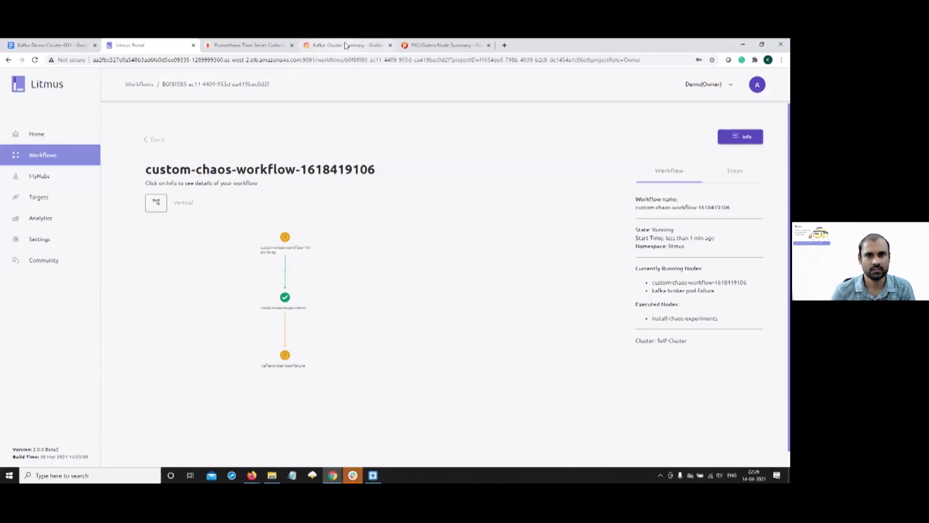
{"action": "key", "text": "ctrl+4"}
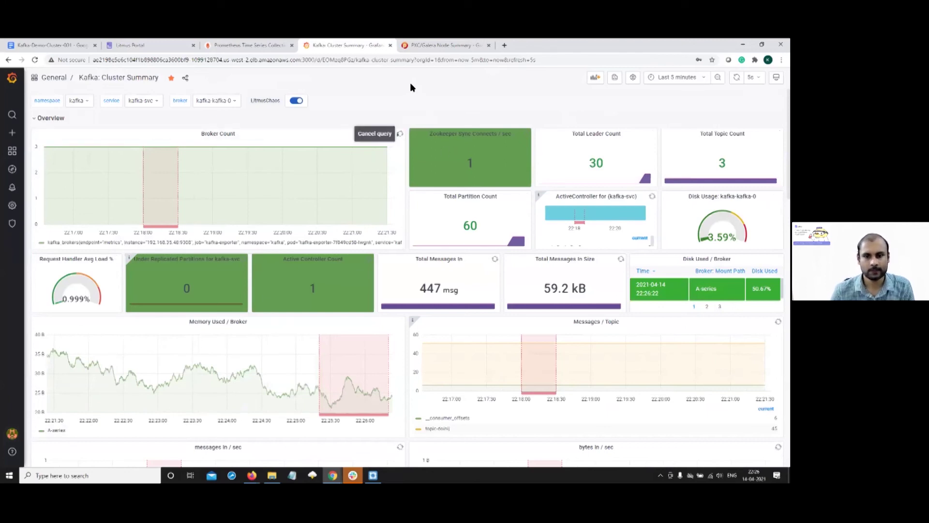
{"action": "scroll", "coordinate": [415, 108], "scroll_direction": "down", "scroll_amount": 1}
{"action": "scroll", "coordinate": [415, 108], "scroll_direction": "down", "scroll_amount": 1}
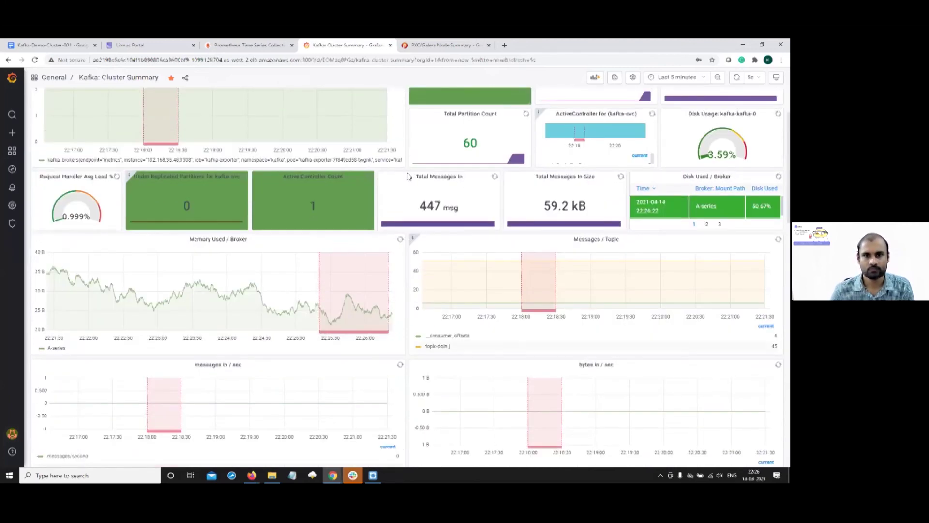
{"action": "scroll", "coordinate": [349, 145], "scroll_direction": "up", "scroll_amount": 2}
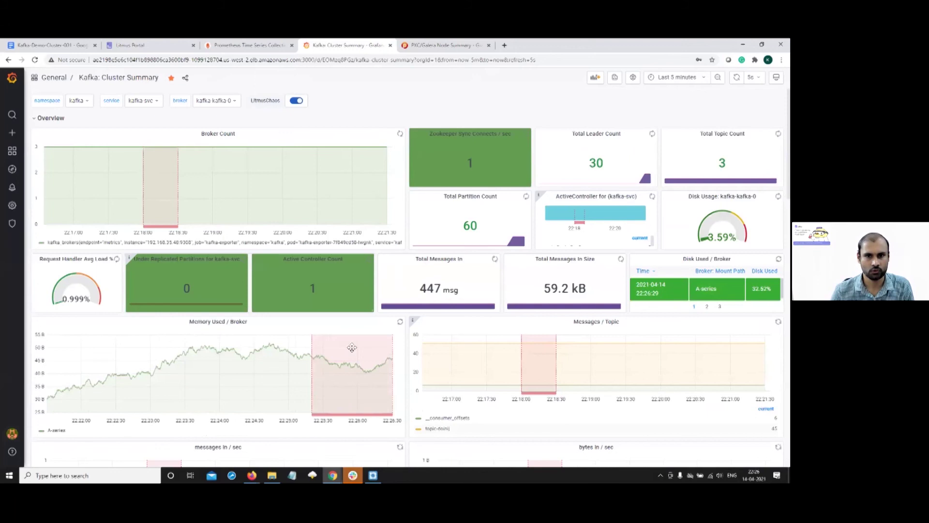
- Return to Lens, close the kafka-kafka-1 pod's details, and highlight the recently consumed messages in the kafka-consumer log
{"action": "left_click", "coordinate": [333, 476]}
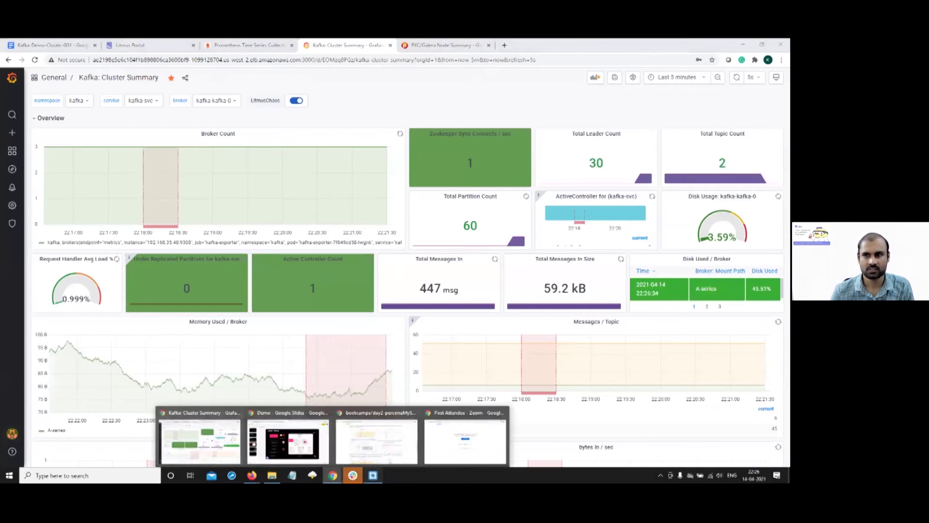
{"action": "key", "text": "alt+Tab"}
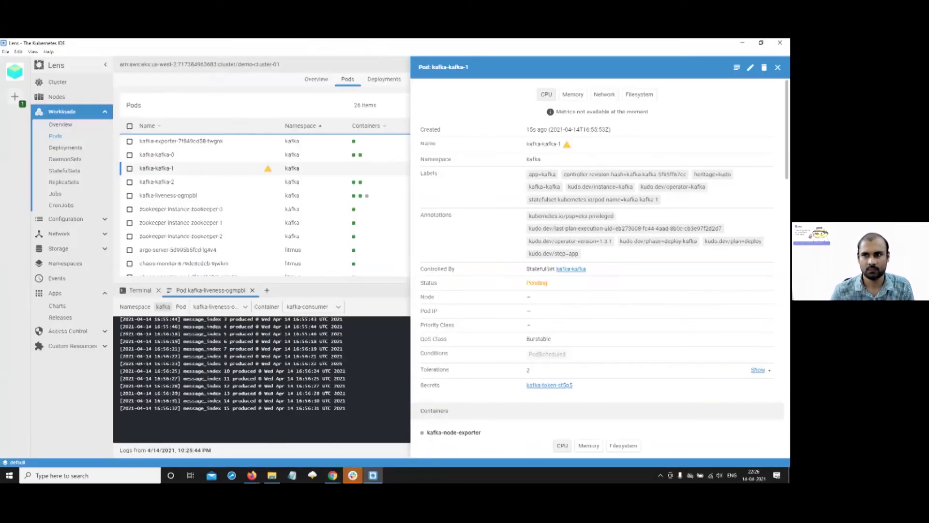
{"action": "left_click", "coordinate": [269, 172]}
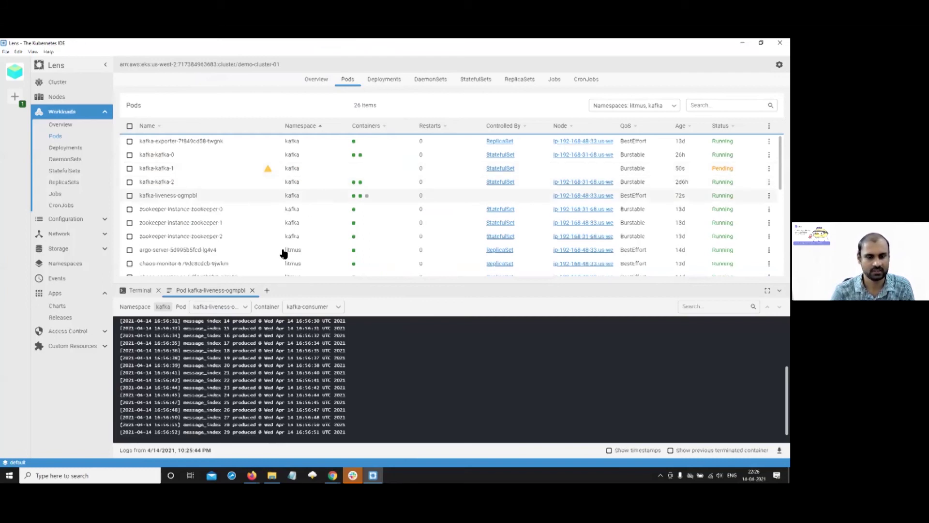
{"action": "left_click_drag", "start_coordinate": [347, 356], "coordinate": [355, 429]}
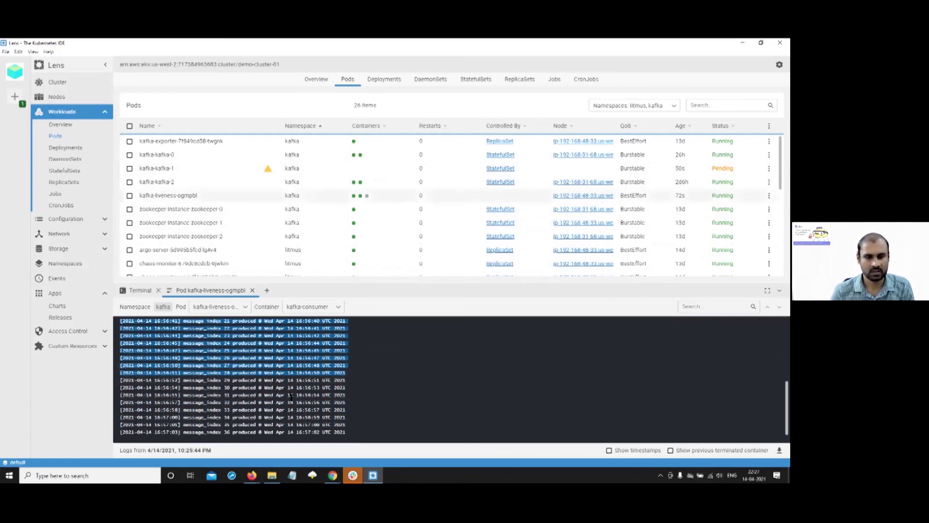
{"action": "left_click", "coordinate": [323, 371]}
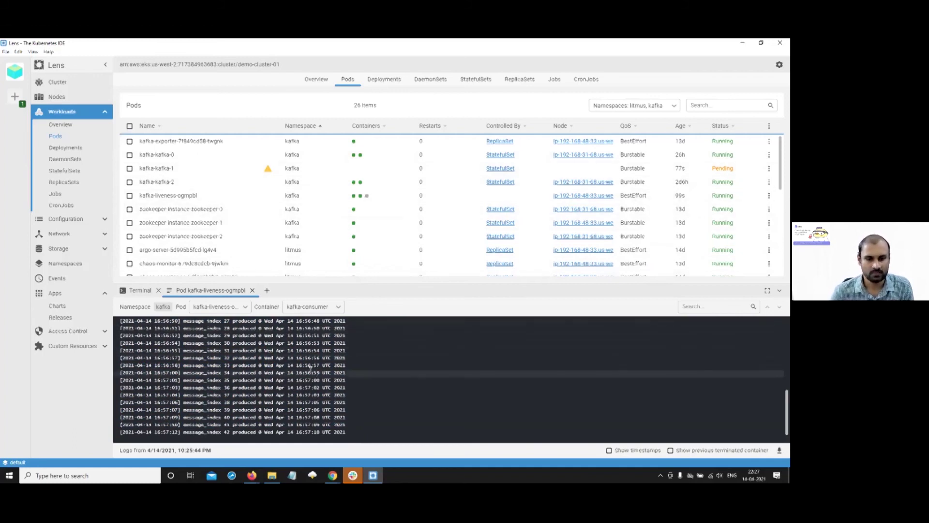
- Switch to the Kafka: Cluster Summary dashboard in Chrome and examine the message, under-replicated partition and Broker Info panels during the chaos period
{"action": "left_click", "coordinate": [333, 475]}
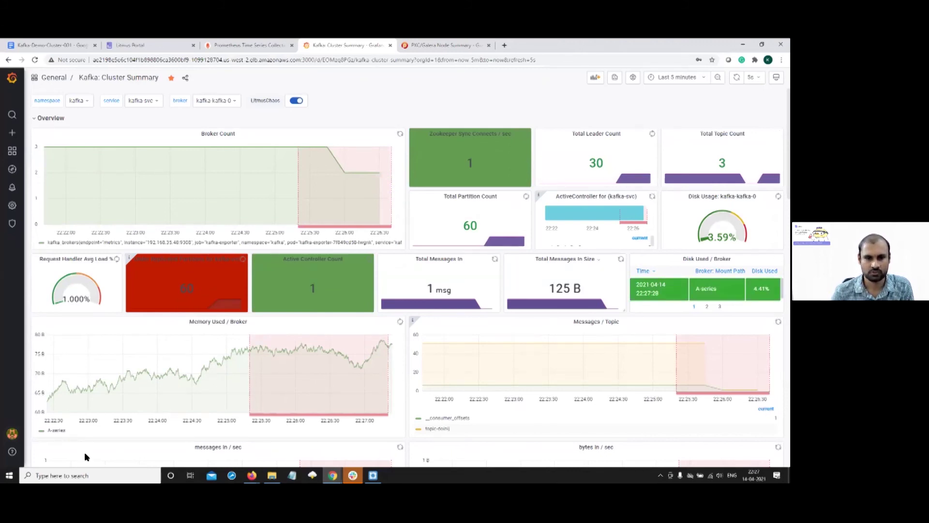
{"action": "scroll", "coordinate": [379, 355], "scroll_direction": "down", "scroll_amount": 3}
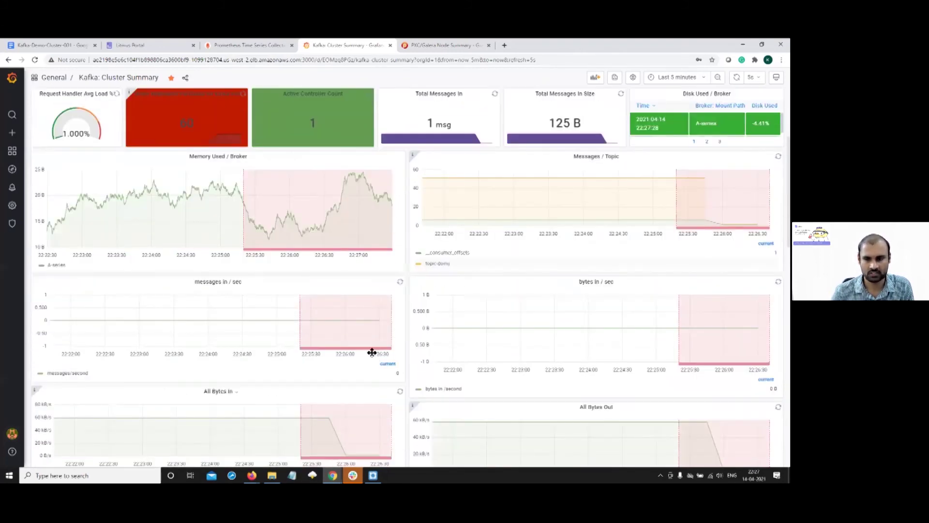
{"action": "scroll", "coordinate": [372, 351], "scroll_direction": "down", "scroll_amount": 5}
{"action": "scroll", "coordinate": [368, 316], "scroll_direction": "down", "scroll_amount": 5}
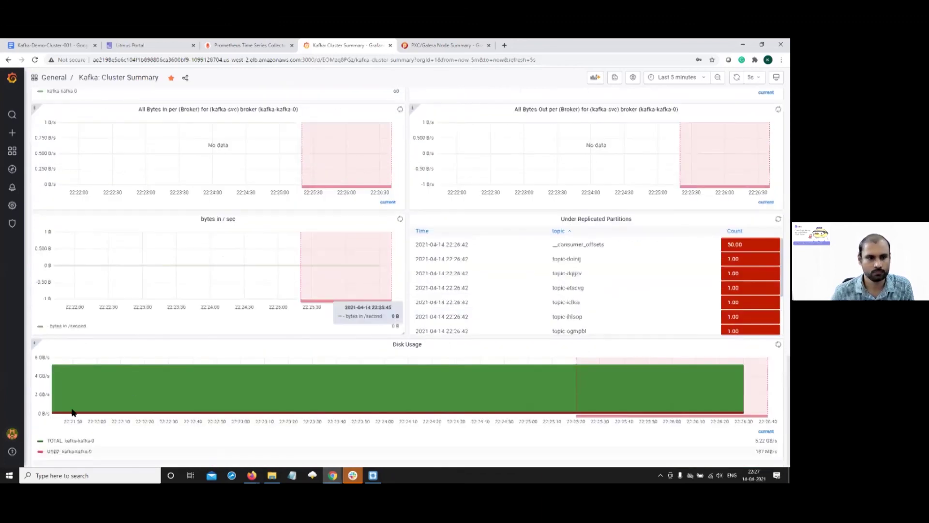
{"action": "scroll", "coordinate": [498, 313], "scroll_direction": "up", "scroll_amount": 2}
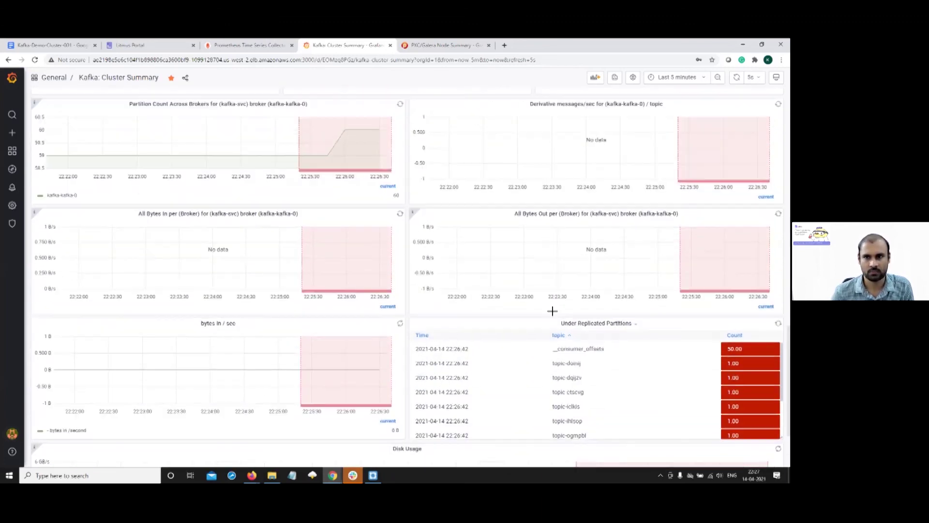
{"action": "scroll", "coordinate": [552, 311], "scroll_direction": "up", "scroll_amount": 1}
{"action": "scroll", "coordinate": [557, 311], "scroll_direction": "up", "scroll_amount": 4}
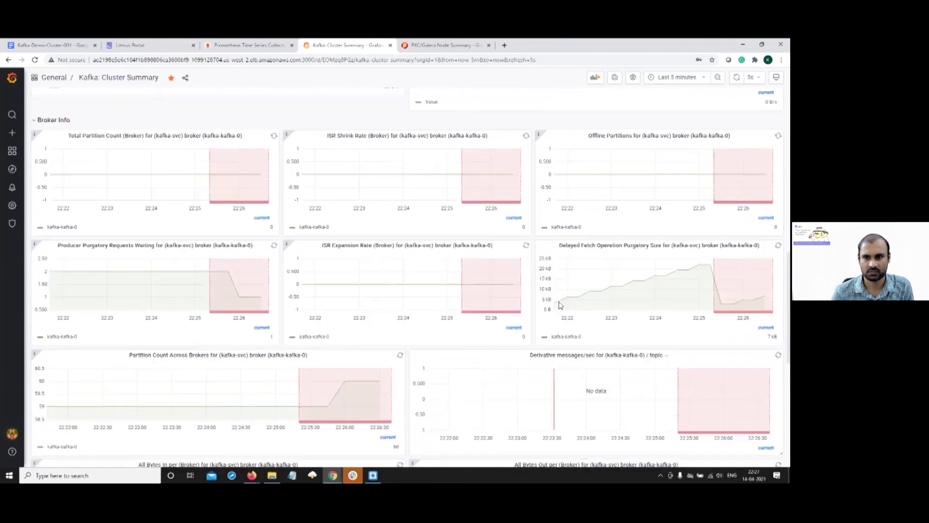
- Examine the Broker Info, Disk Usage and Overview panels of the Kafka: Cluster Summary dashboard for the chaos period
{"action": "scroll", "coordinate": [118, 394], "scroll_direction": "down", "scroll_amount": 7}
{"action": "scroll", "coordinate": [591, 317], "scroll_direction": "up", "scroll_amount": 3}
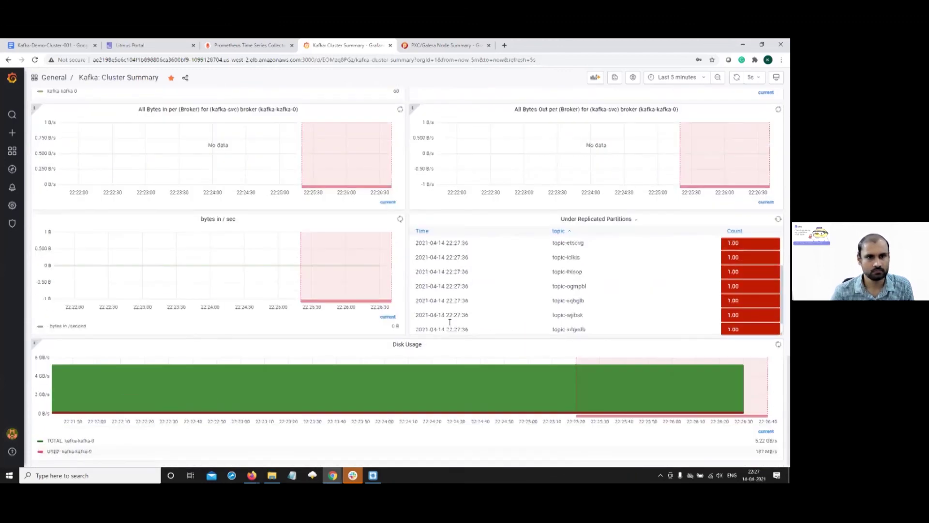
{"action": "scroll", "coordinate": [695, 270], "scroll_direction": "up", "scroll_amount": 4}
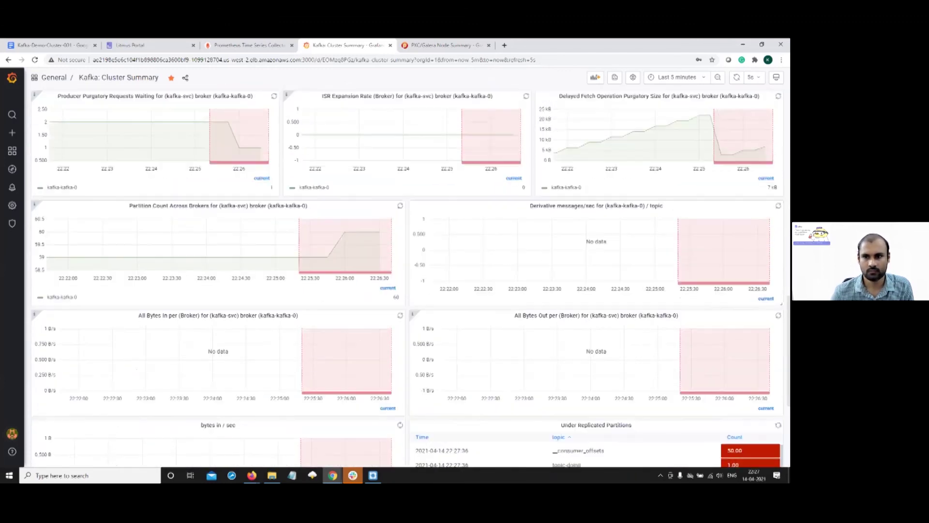
{"action": "scroll", "coordinate": [695, 269], "scroll_direction": "up", "scroll_amount": 2}
{"action": "scroll", "coordinate": [629, 309], "scroll_direction": "up", "scroll_amount": 1}
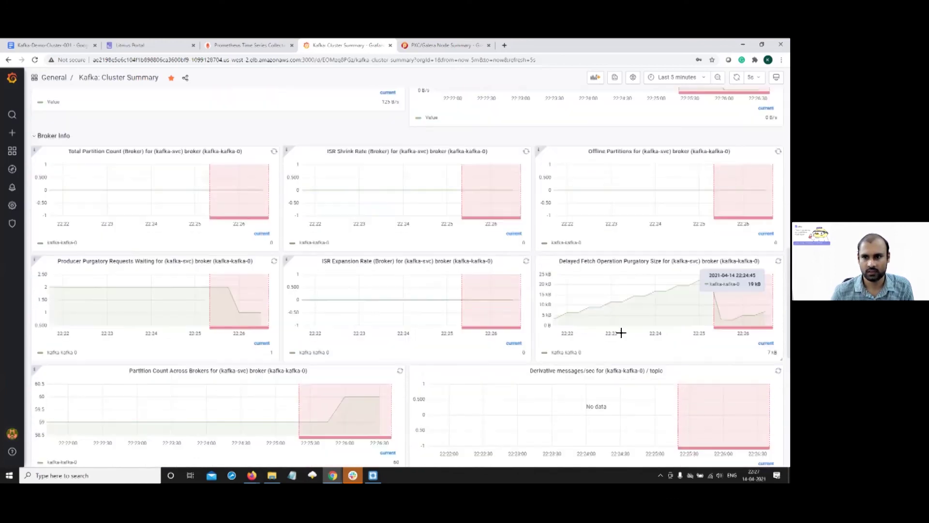
{"action": "scroll", "coordinate": [706, 346], "scroll_direction": "up", "scroll_amount": 4}
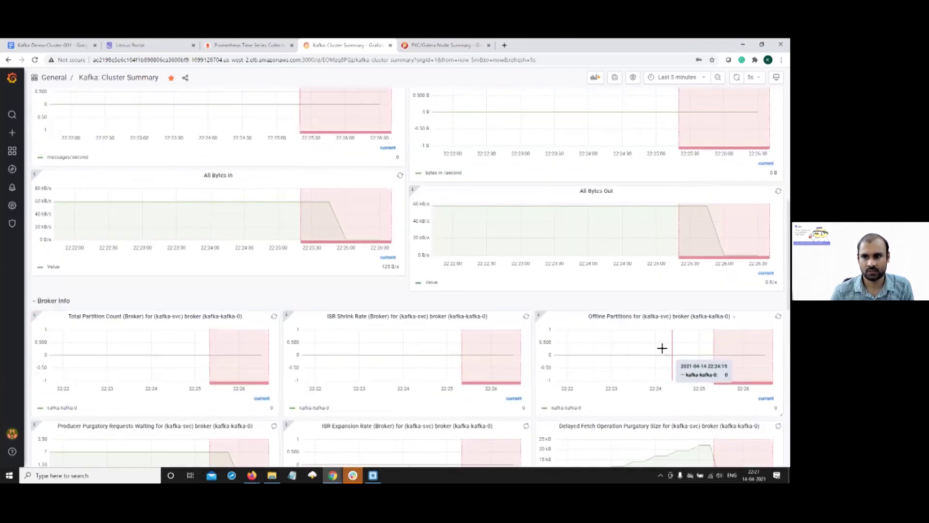
{"action": "scroll", "coordinate": [260, 262], "scroll_direction": "up", "scroll_amount": 4}
{"action": "scroll", "coordinate": [672, 338], "scroll_direction": "up", "scroll_amount": 1}
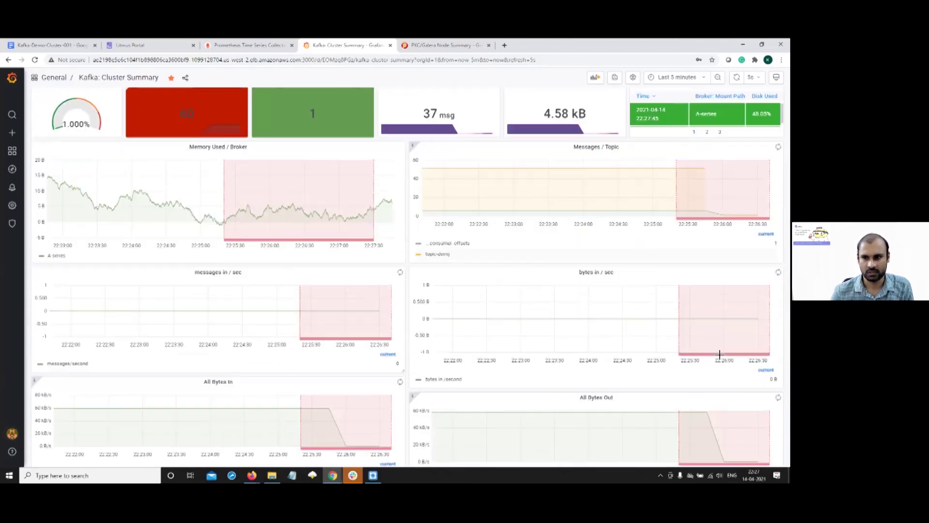
{"action": "scroll", "coordinate": [629, 344], "scroll_direction": "up", "scroll_amount": 4}
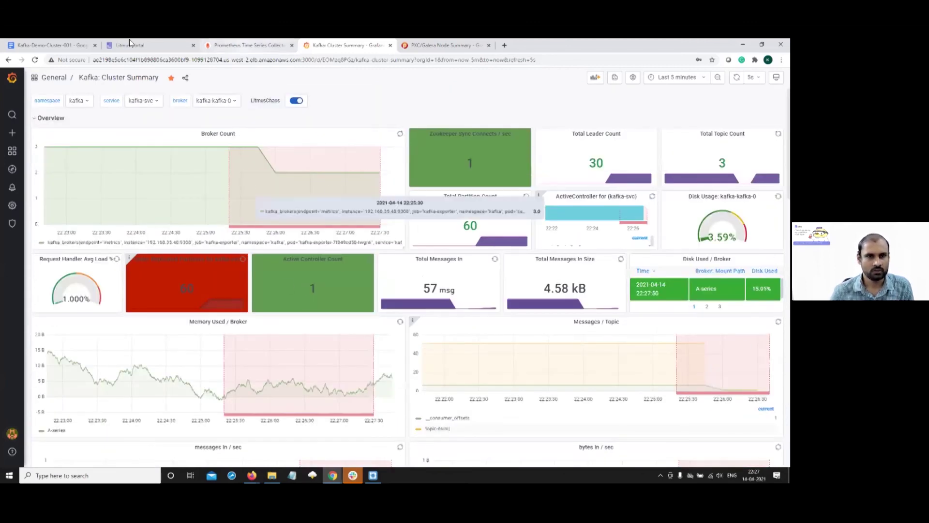
{"action": "key", "text": "ctrl+2"}
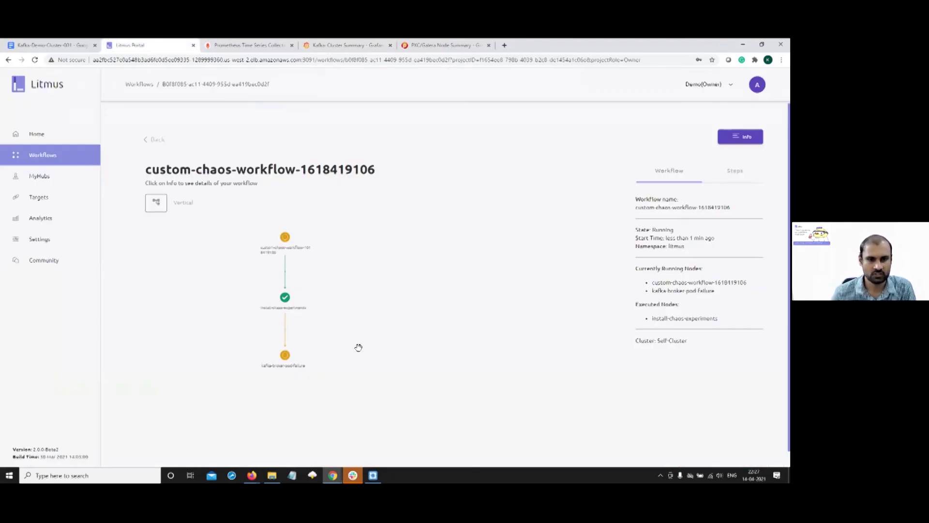
{"action": "scroll", "coordinate": [423, 315], "scroll_direction": "up", "scroll_amount": 3}
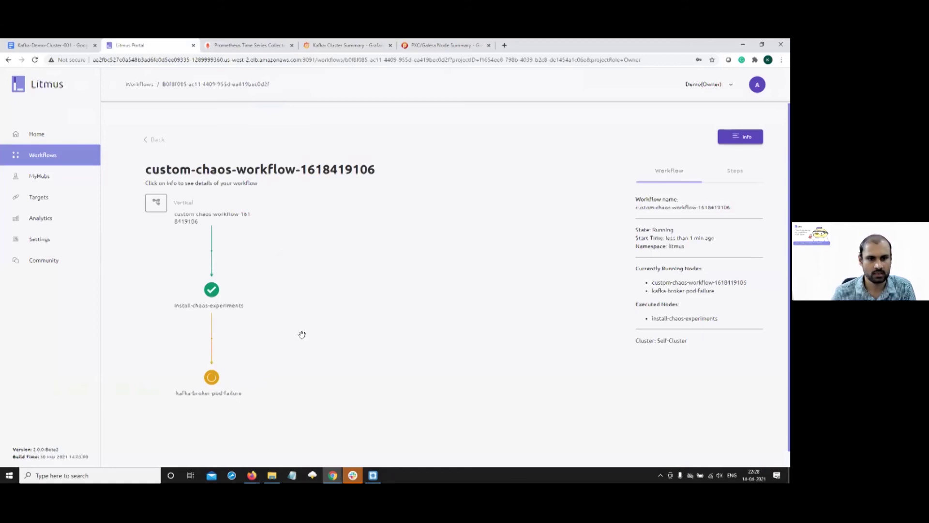
{"action": "left_click_drag", "start_coordinate": [301, 332], "coordinate": [372, 363]}
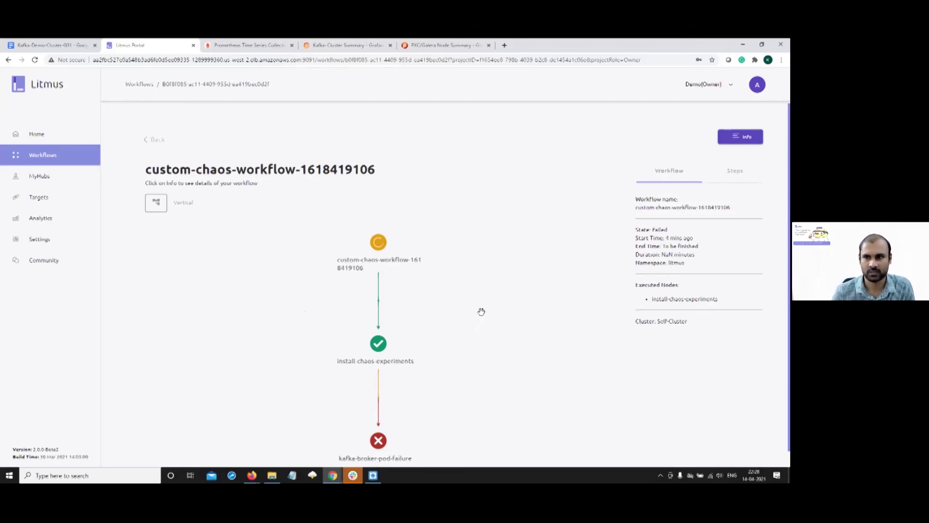
{"action": "left_click_drag", "start_coordinate": [452, 403], "coordinate": [435, 275]}
{"action": "left_click_drag", "start_coordinate": [355, 319], "coordinate": [357, 319]}
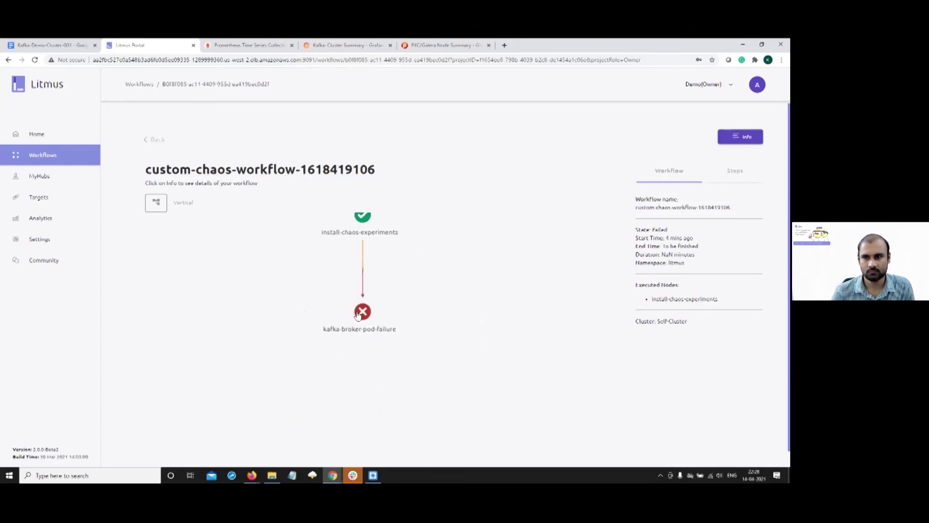
{"action": "left_click", "coordinate": [730, 170]}
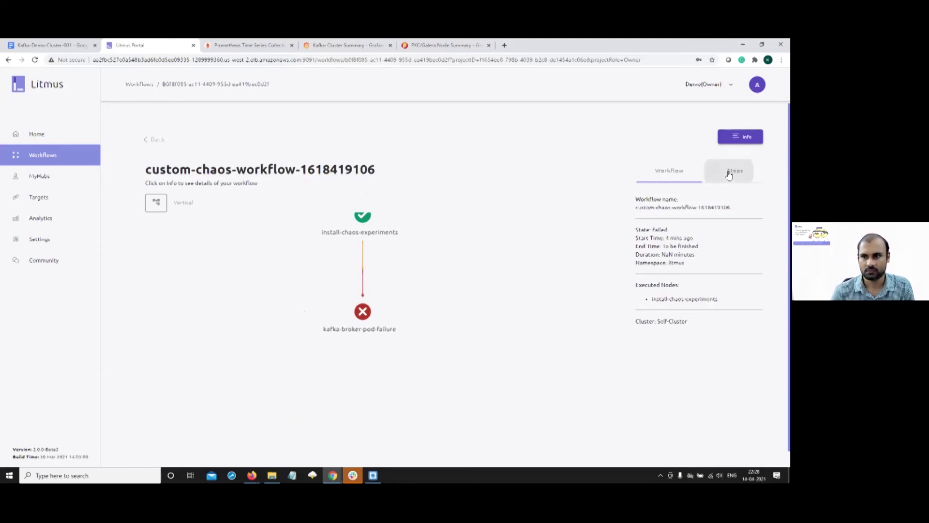
{"action": "left_click", "coordinate": [669, 171]}
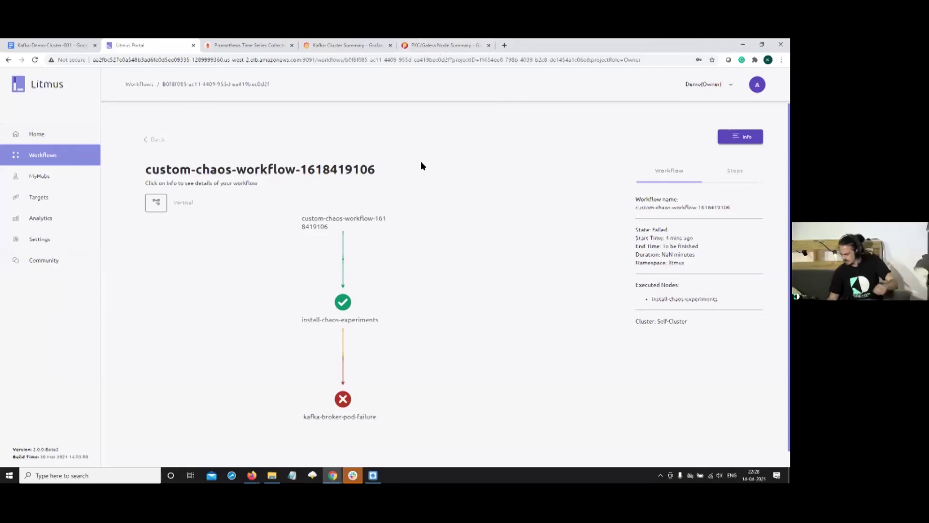
{"action": "scroll", "coordinate": [411, 345], "scroll_direction": "up", "scroll_amount": 2}
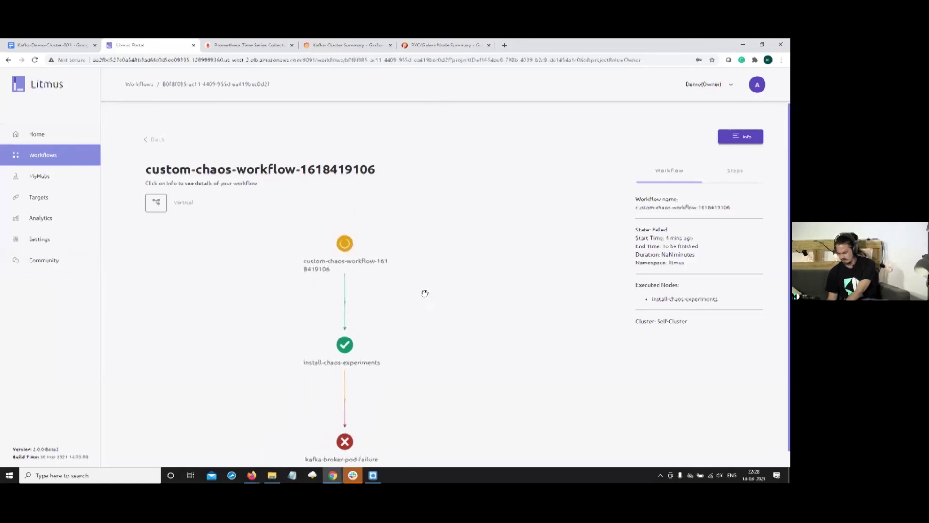
- Review the Litmus Home overview, the workflow list and the Analytics workflow dashboards, and return to the Chaos Workflows list
{"action": "left_click", "coordinate": [33, 137]}
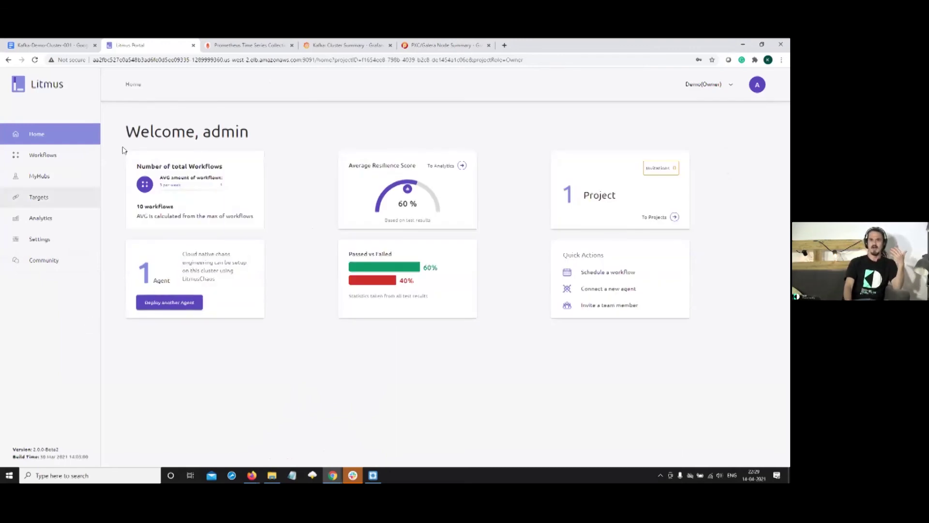
{"action": "left_click", "coordinate": [67, 156]}
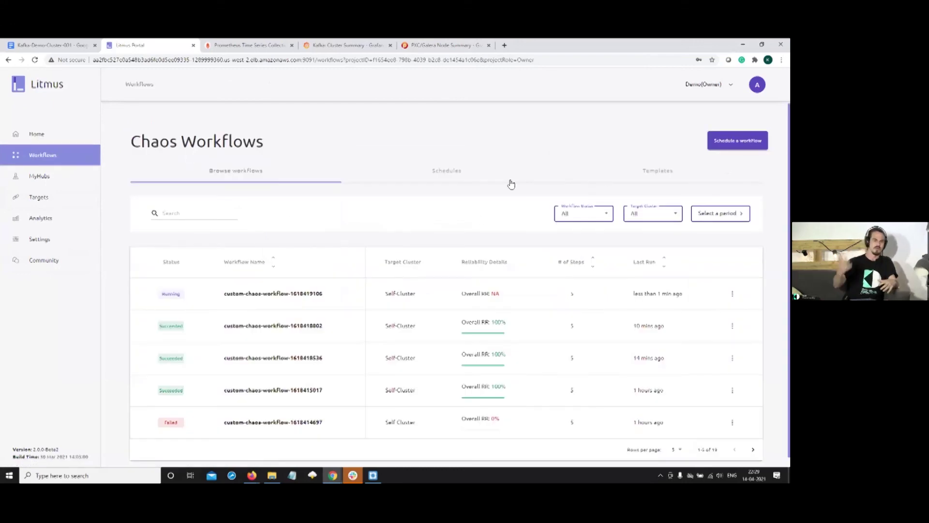
{"action": "left_click", "coordinate": [49, 219]}
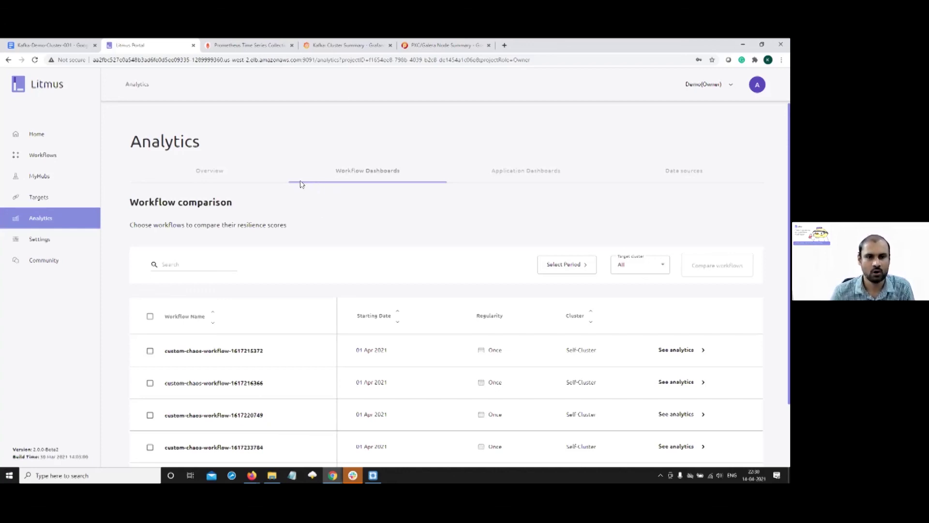
{"action": "left_click", "coordinate": [44, 155]}
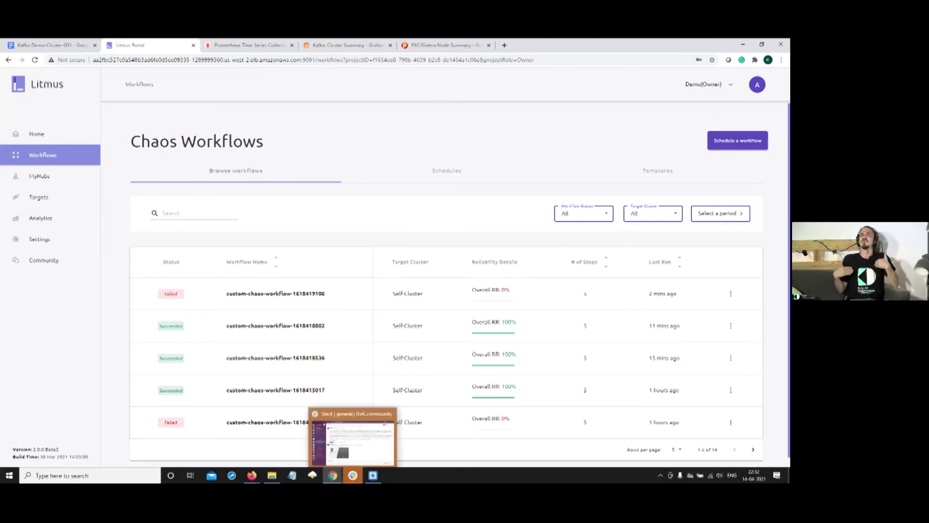
- Check the #general channel in Slack, and open the Litmus Community Meeting Notes on HackMD in a new Chrome tab
{"action": "left_click", "coordinate": [353, 475]}
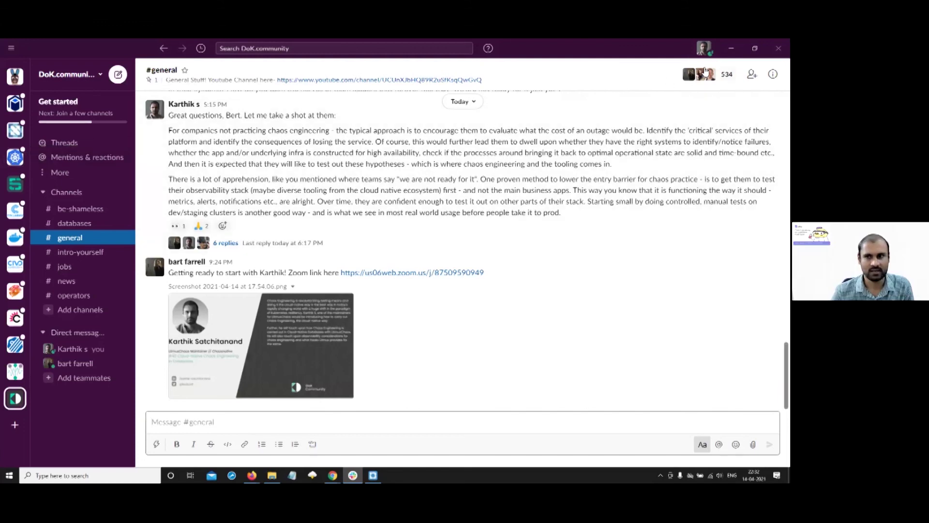
{"action": "left_click", "coordinate": [731, 48]}
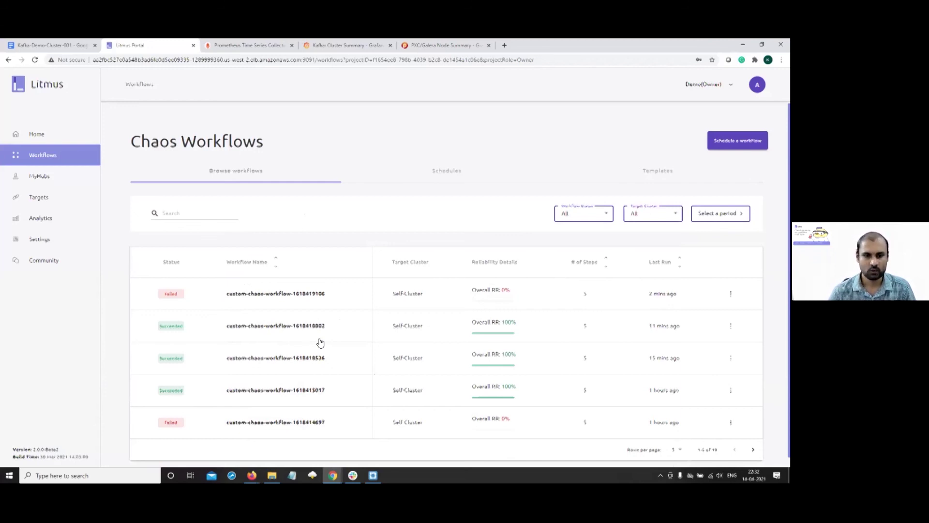
{"action": "left_click", "coordinate": [503, 45]}
{"action": "type", "text": "hacm"}
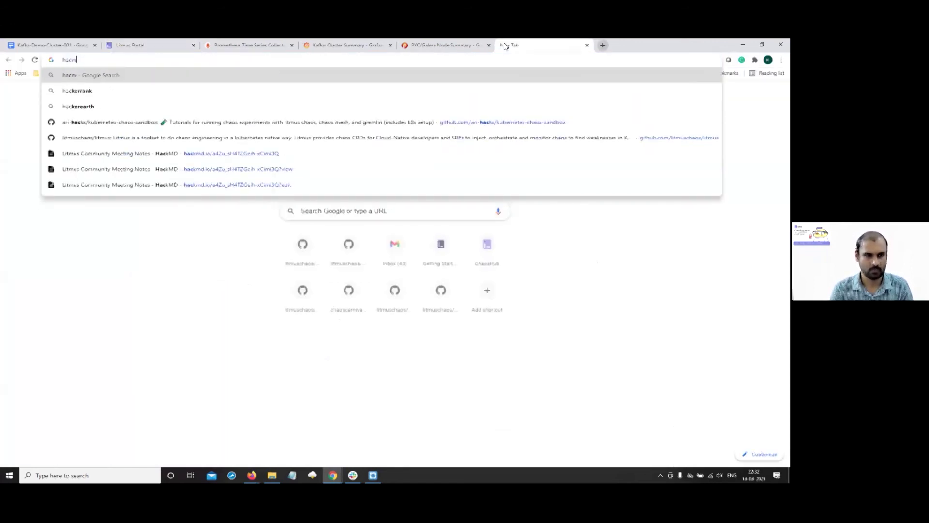
{"action": "key", "text": "BackSpace"}
{"action": "type", "text": "kmd"}
{"action": "key", "text": "Return"}
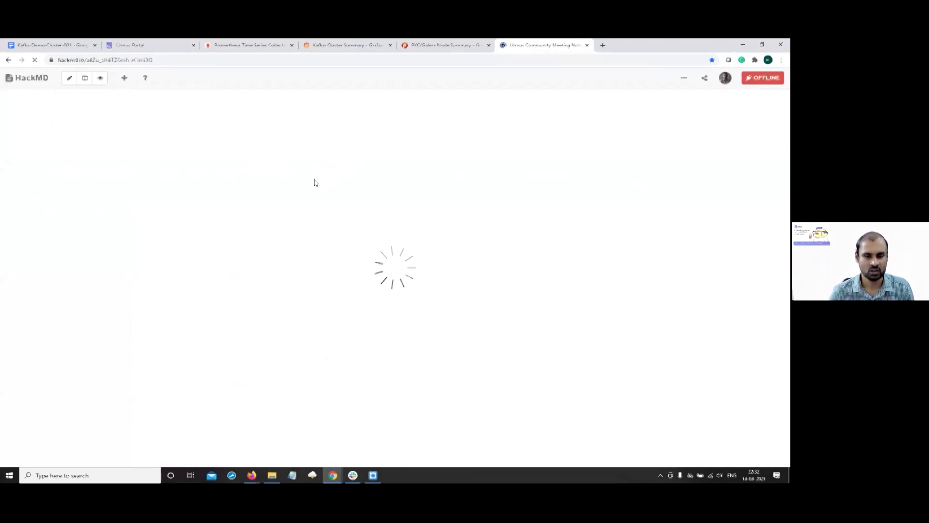
- Examine the Community Sync Up #21 and #20 entries in the Litmus Community Meeting Notes, including their links and agendas
{"action": "scroll", "coordinate": [424, 237], "scroll_direction": "down", "scroll_amount": 3}
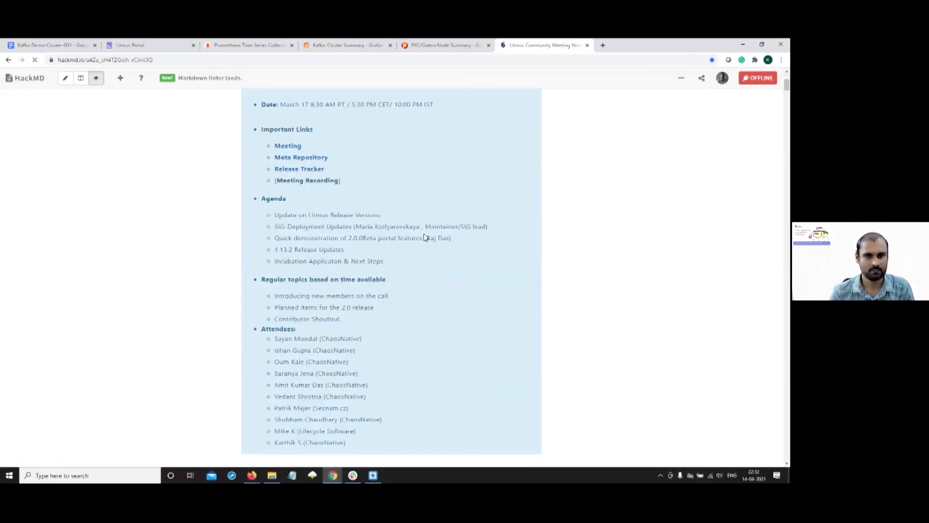
{"action": "scroll", "coordinate": [425, 238], "scroll_direction": "down", "scroll_amount": 1}
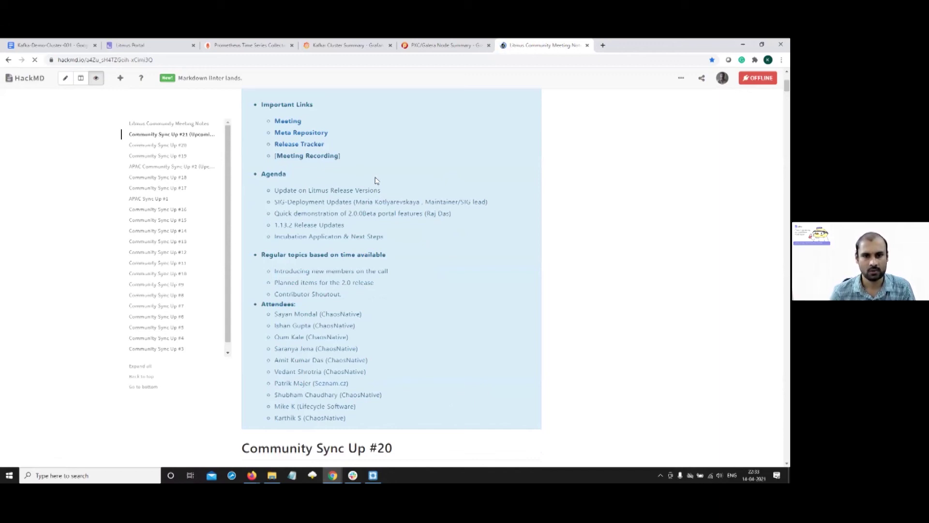
{"action": "scroll", "coordinate": [351, 254], "scroll_direction": "up", "scroll_amount": 2}
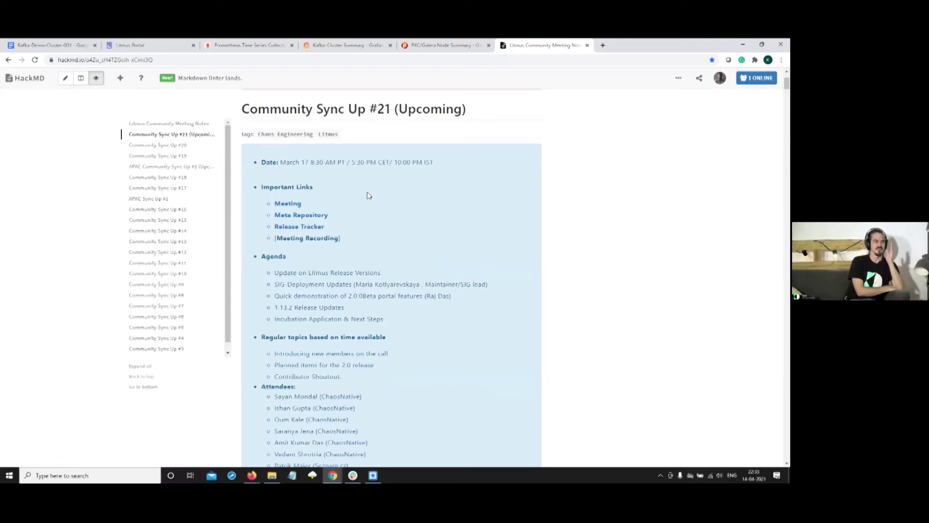
{"action": "scroll", "coordinate": [473, 234], "scroll_direction": "down", "scroll_amount": 6}
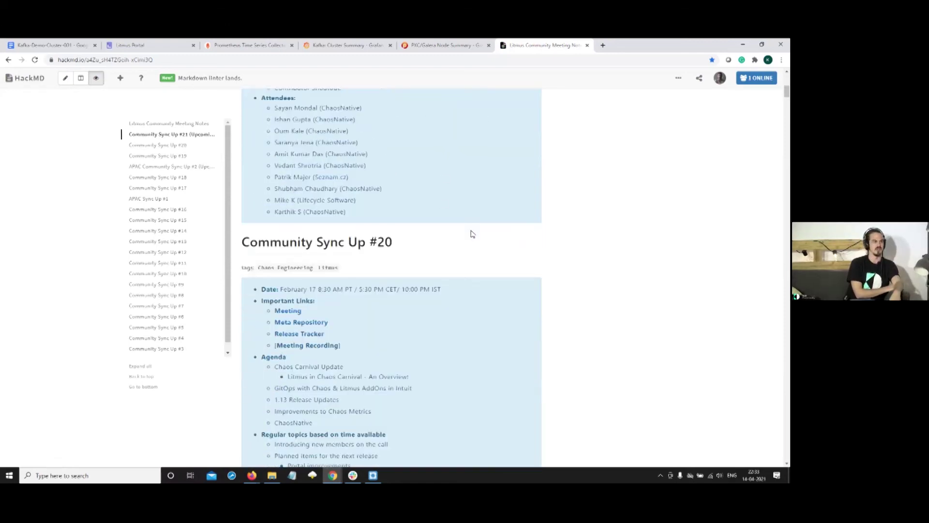
{"action": "scroll", "coordinate": [459, 239], "scroll_direction": "up", "scroll_amount": 5}
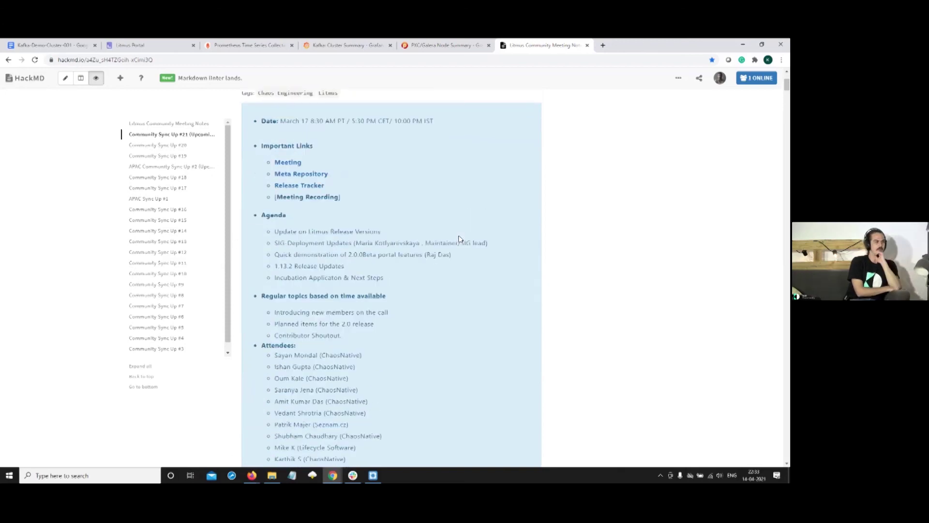
{"action": "scroll", "coordinate": [458, 234], "scroll_direction": "up", "scroll_amount": 1}
{"action": "scroll", "coordinate": [455, 230], "scroll_direction": "down", "scroll_amount": 1}
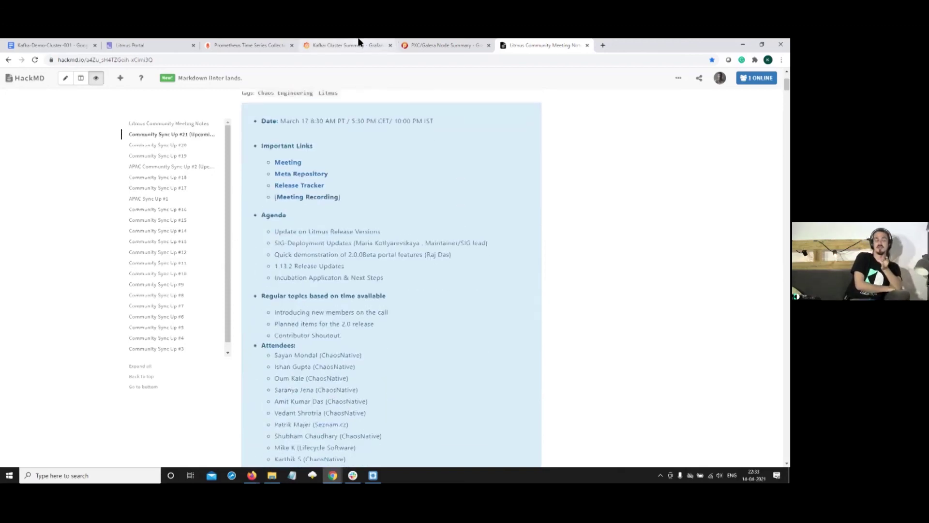